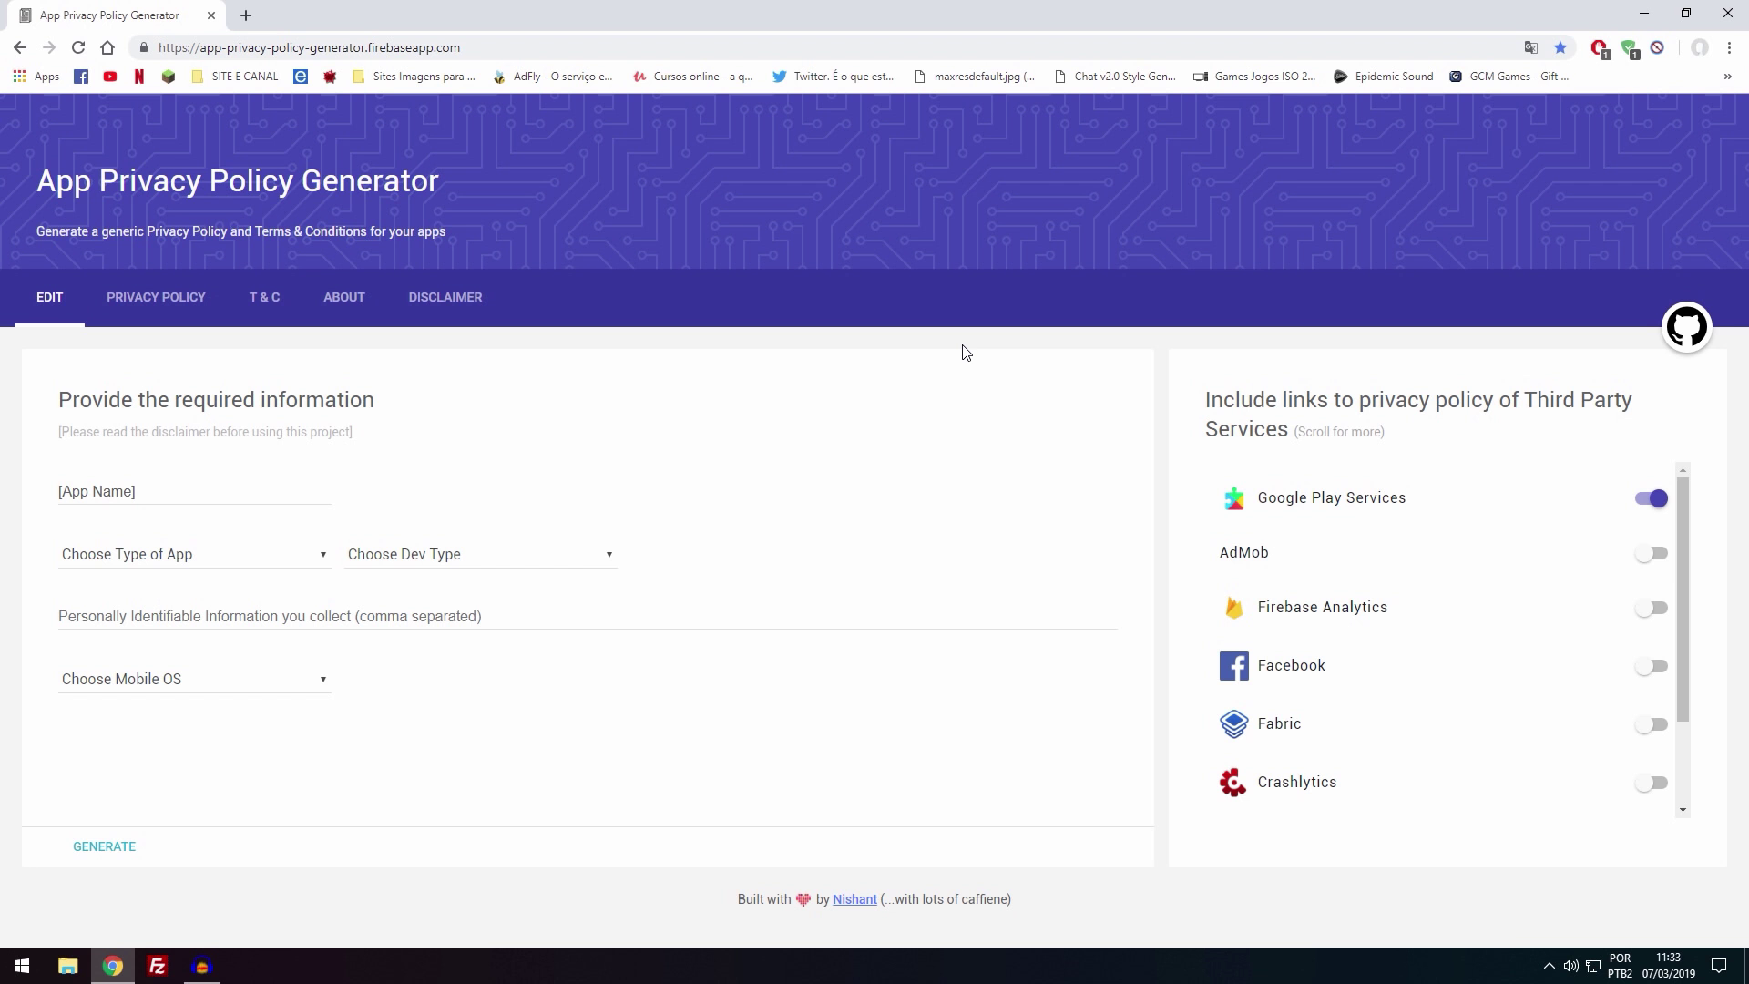
- Name the app VideoAula and set its type to Free
{"action": "triple_click", "coordinate": [150, 490]}
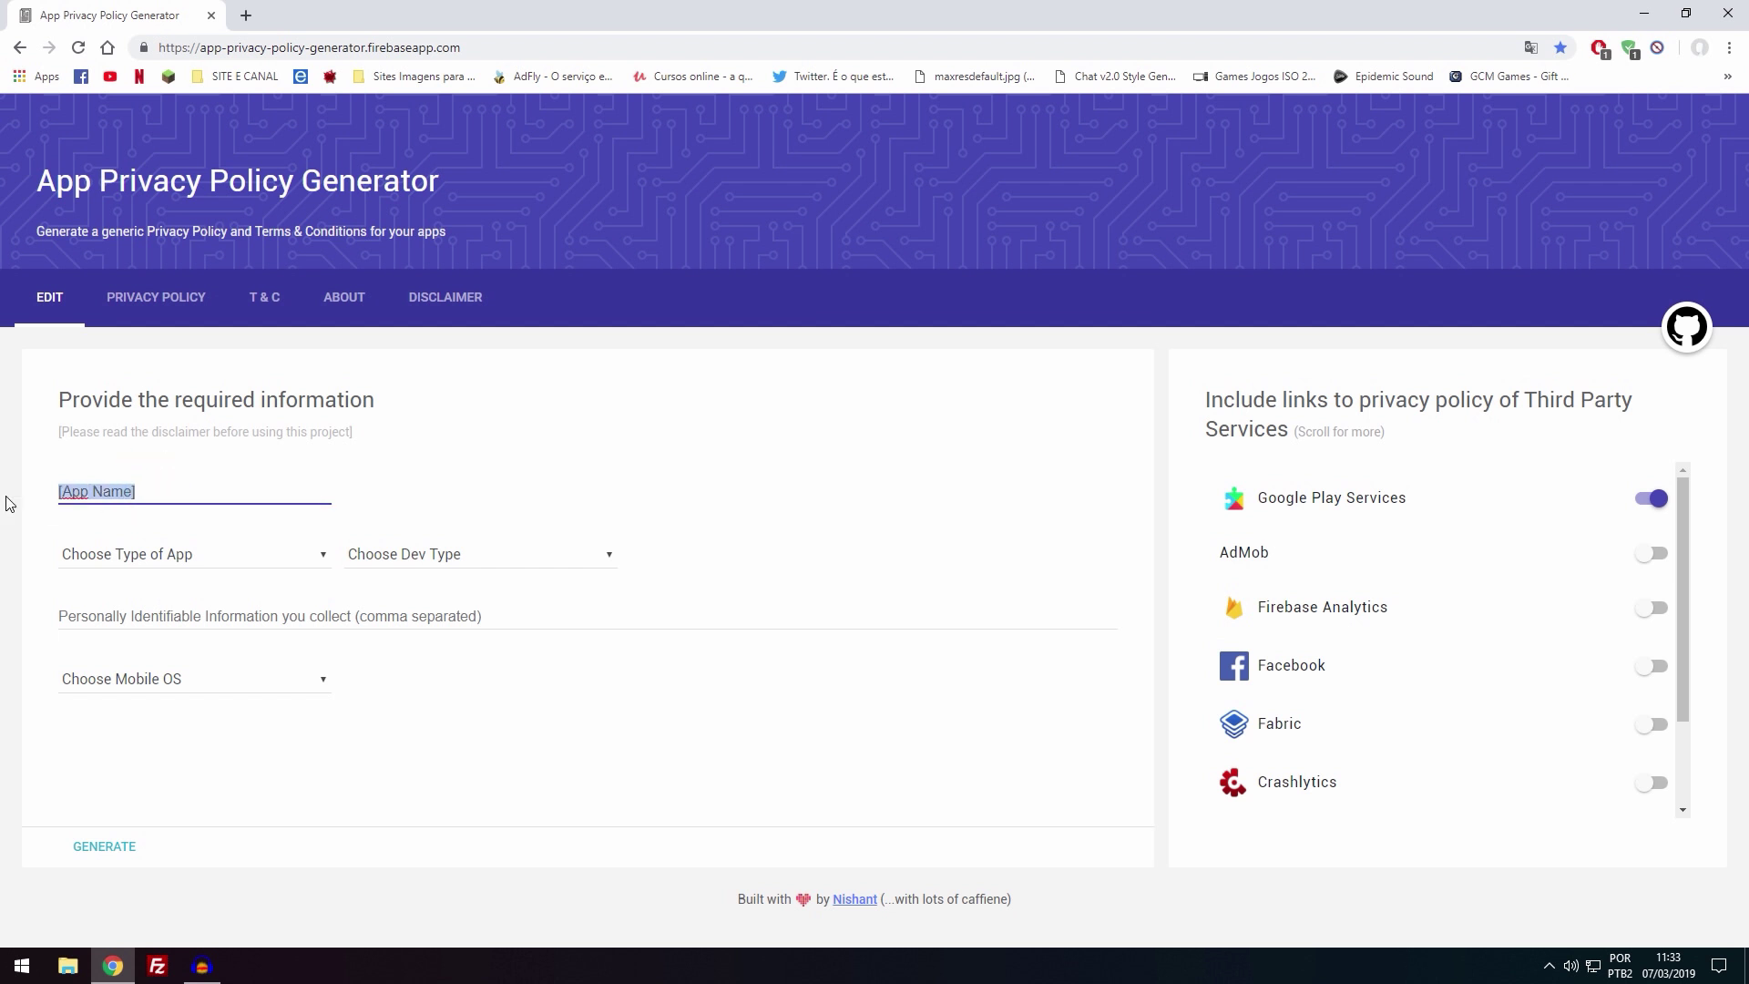
{"action": "left_click", "coordinate": [146, 490]}
{"action": "left_click_drag", "start_coordinate": [135, 492], "coordinate": [32, 493]}
{"action": "type", "text": "VideoAula"}
{"action": "left_click", "coordinate": [108, 568]}
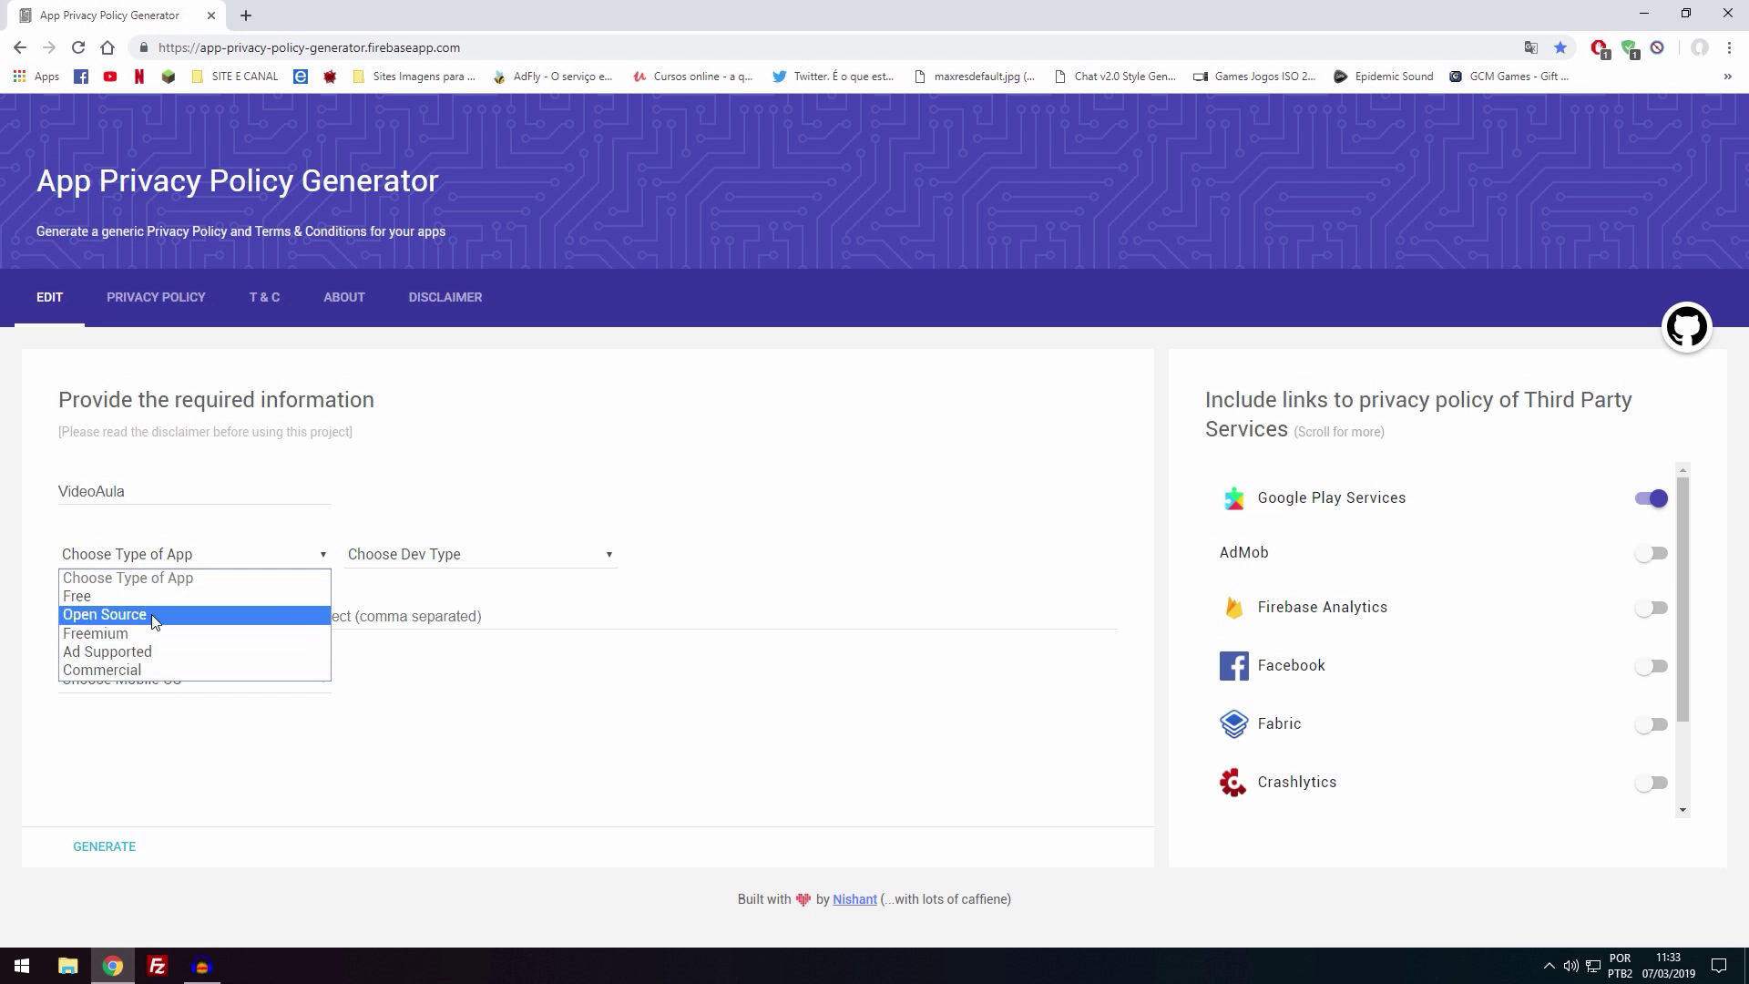
{"action": "left_click", "coordinate": [121, 598]}
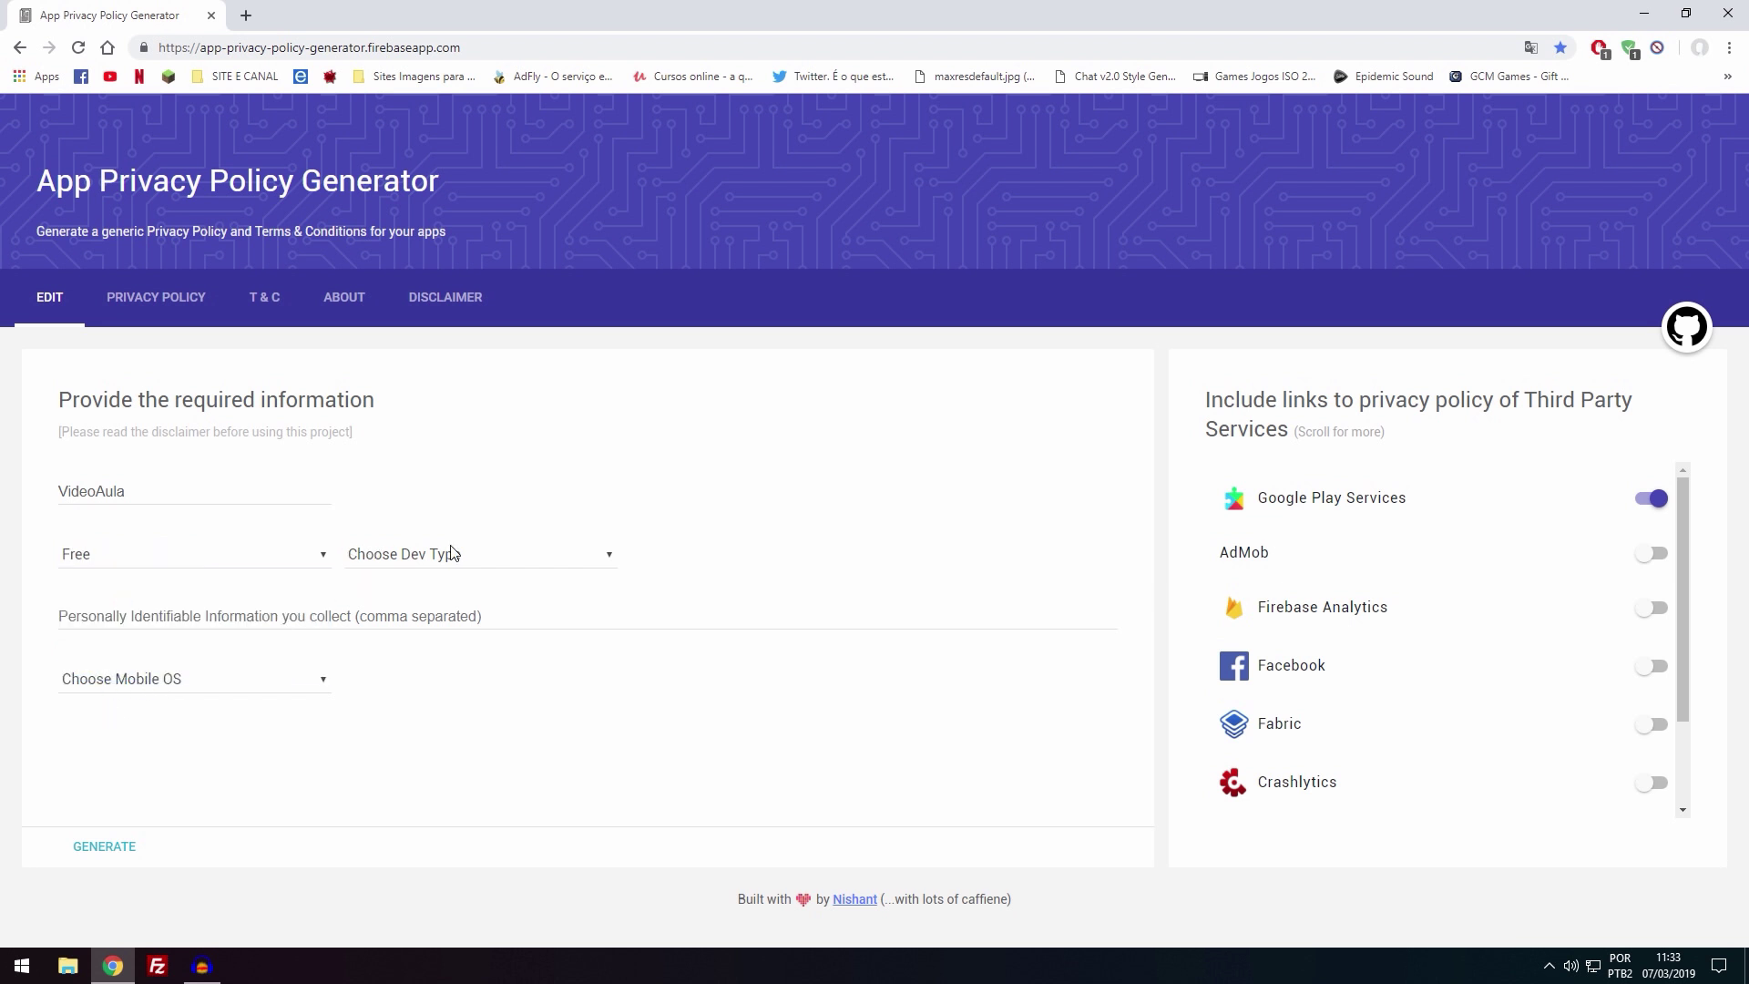
- Try the Individual and Company developer types for the app
{"action": "left_click", "coordinate": [432, 555]}
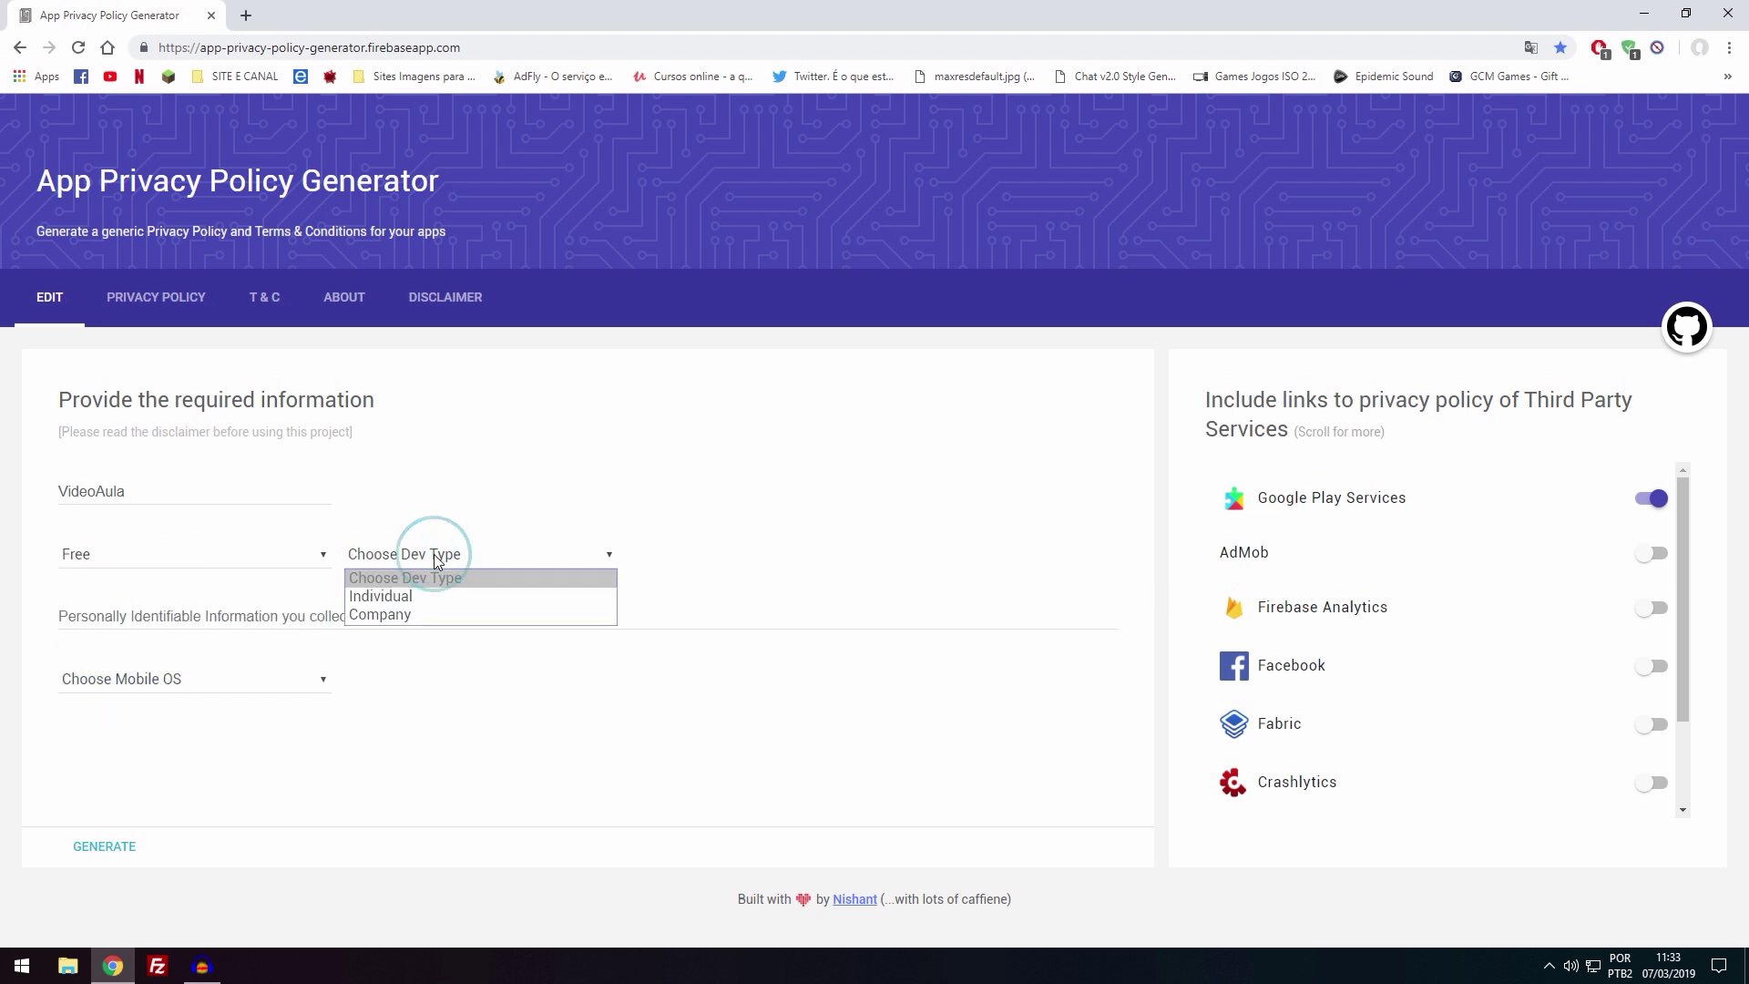
{"action": "left_click", "coordinate": [380, 596]}
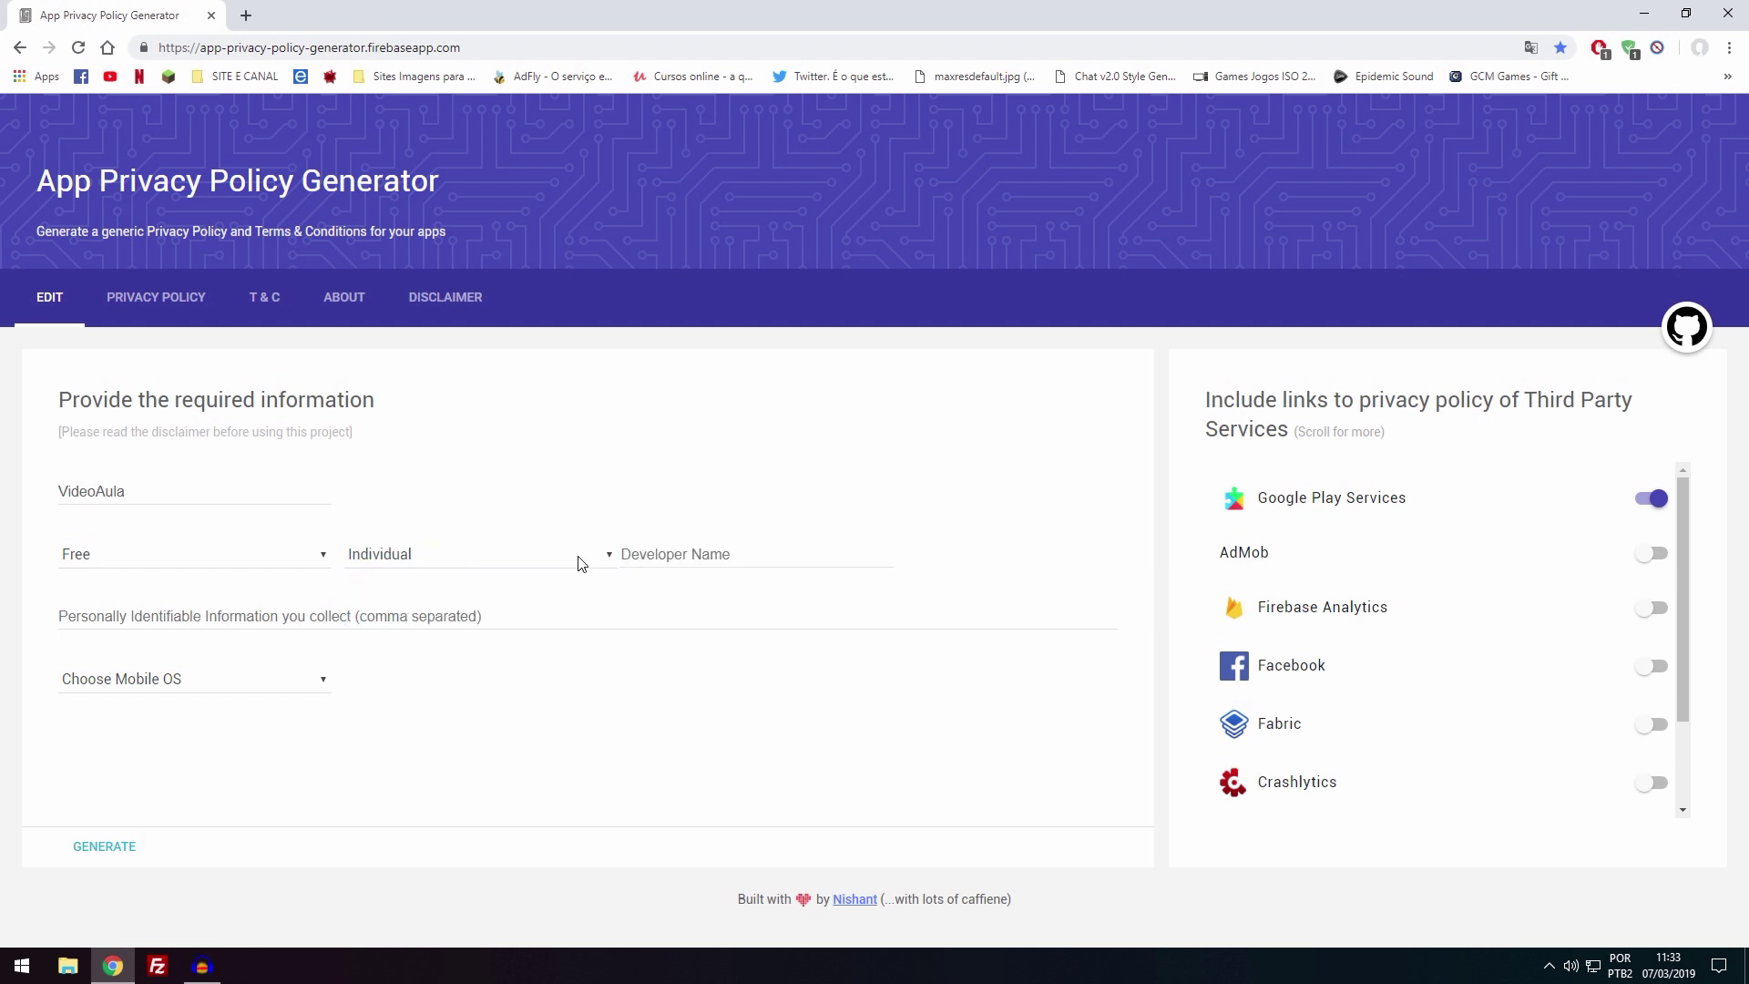
{"action": "left_click", "coordinate": [488, 547]}
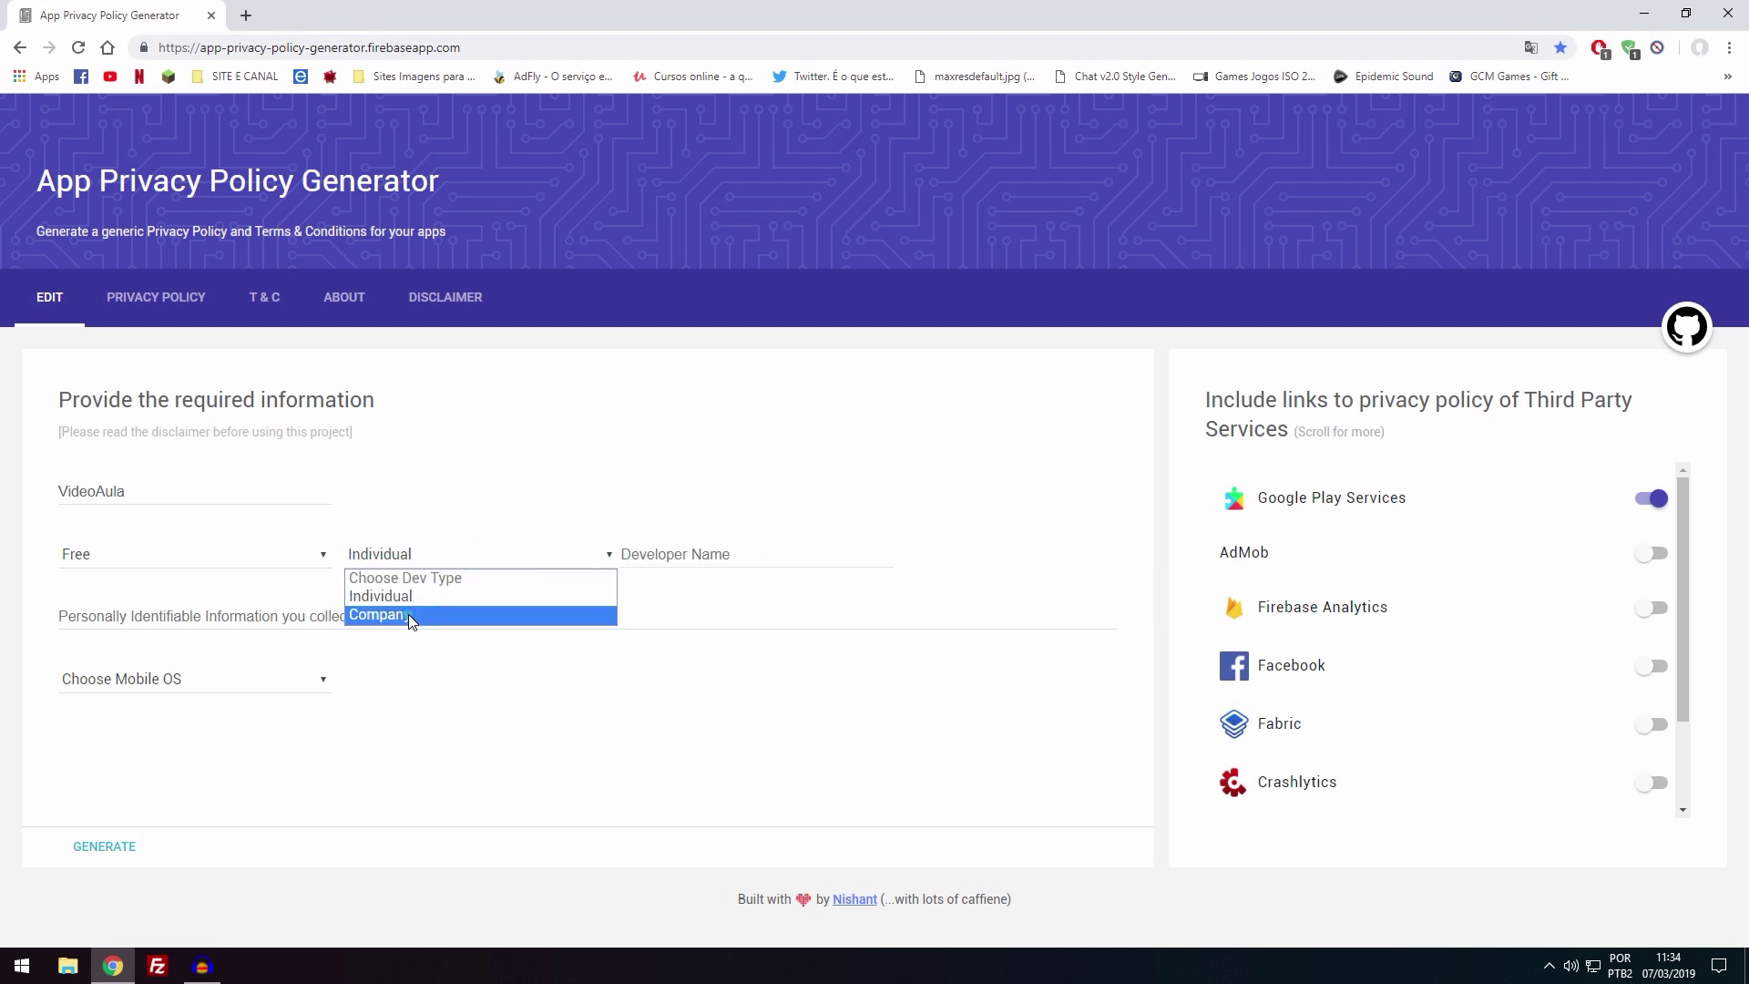
{"action": "left_click", "coordinate": [408, 614]}
{"action": "left_click", "coordinate": [697, 555]}
- Set the developer type to Individual with the developer name StoreTutorsHD, and choose Android as the mobile OS
{"action": "left_click", "coordinate": [496, 558]}
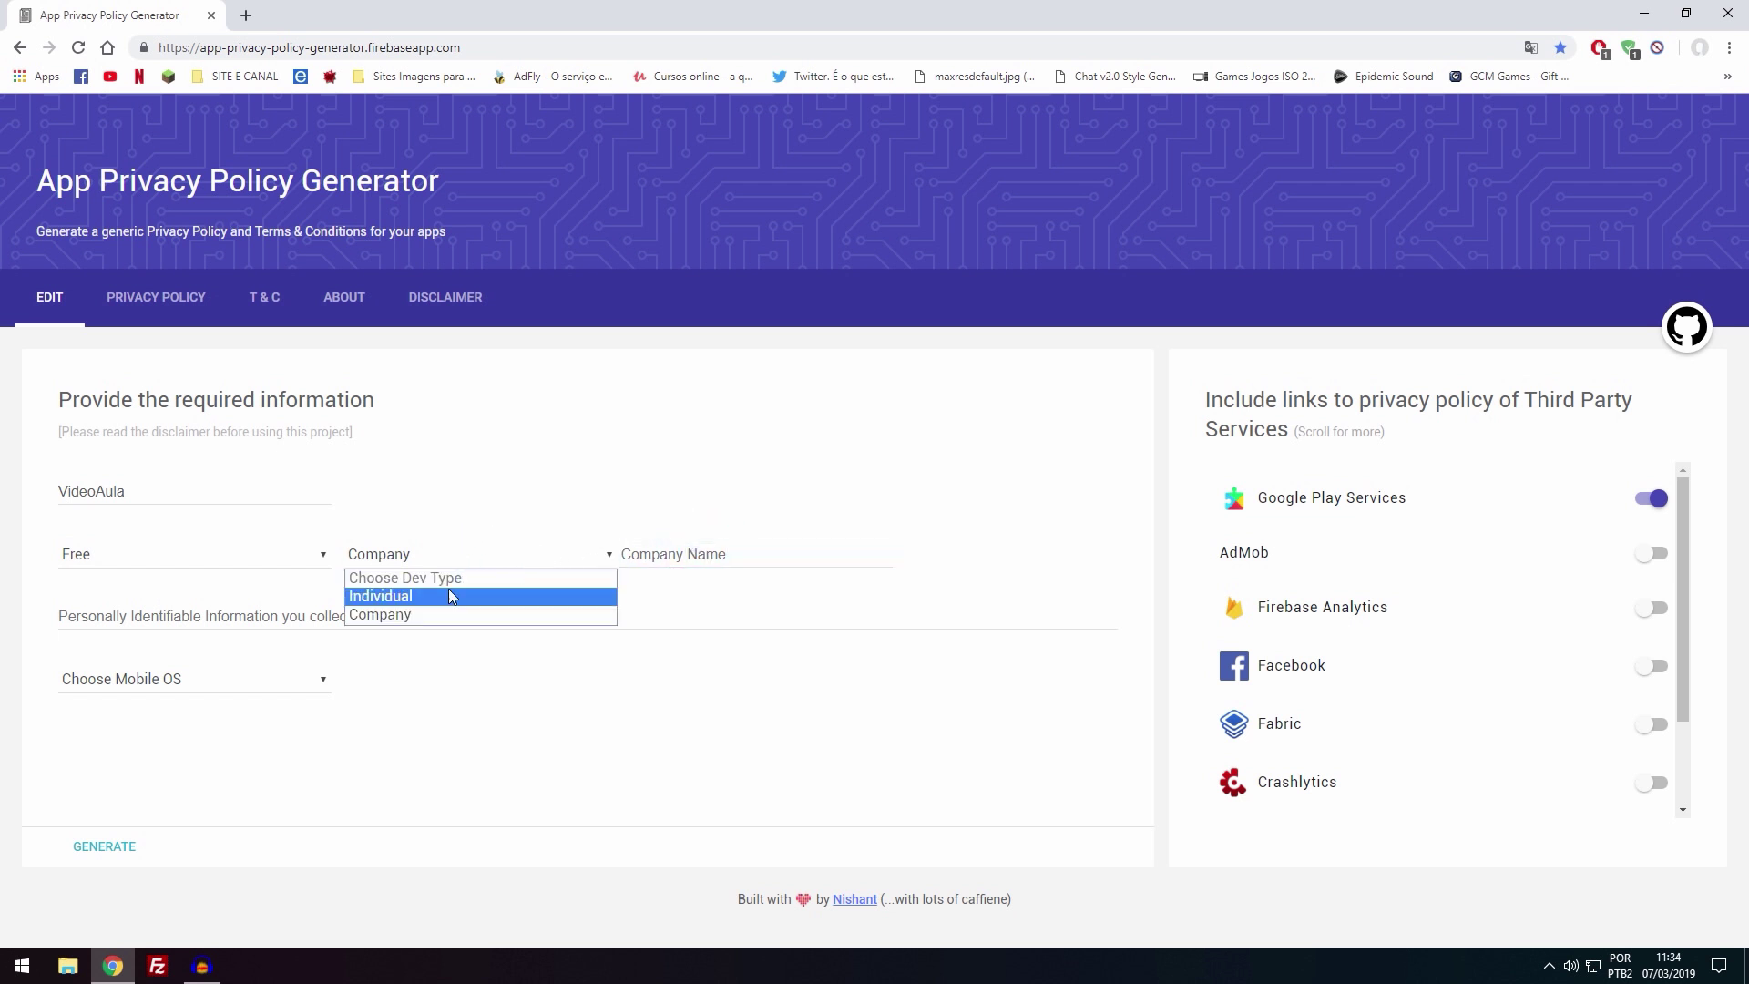
{"action": "left_click", "coordinate": [484, 596]}
{"action": "left_click", "coordinate": [698, 556]}
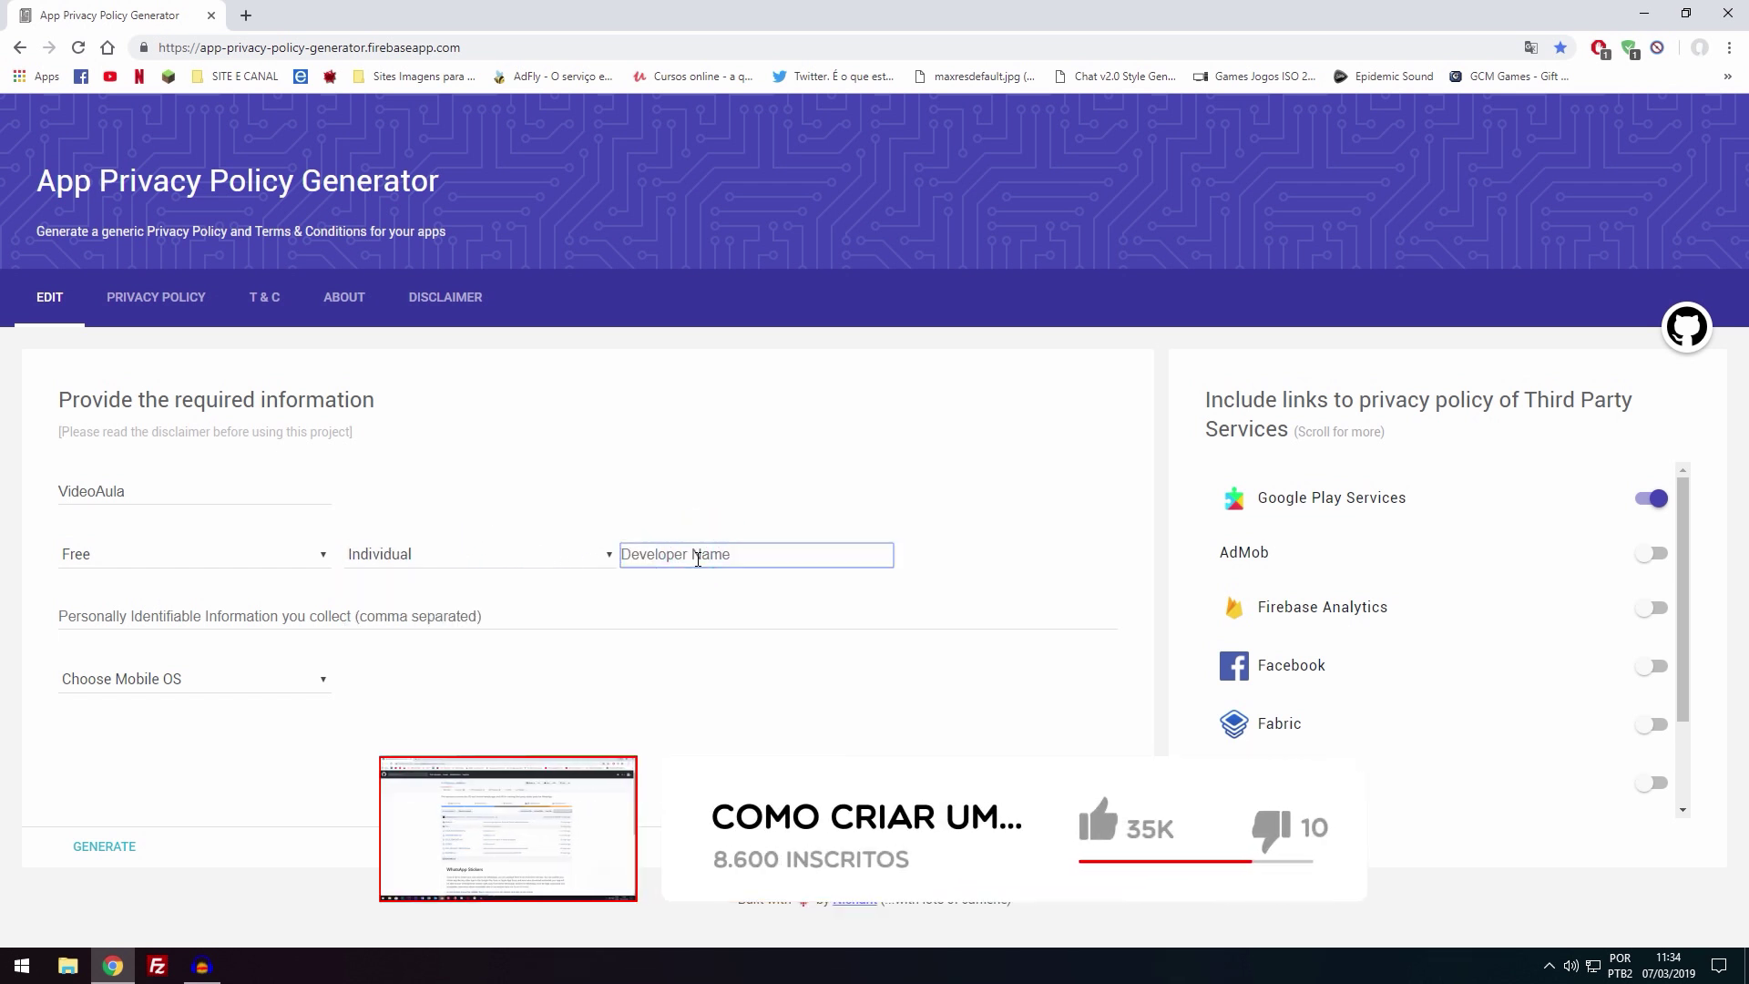
{"action": "type", "text": "StoreTutorsHD"}
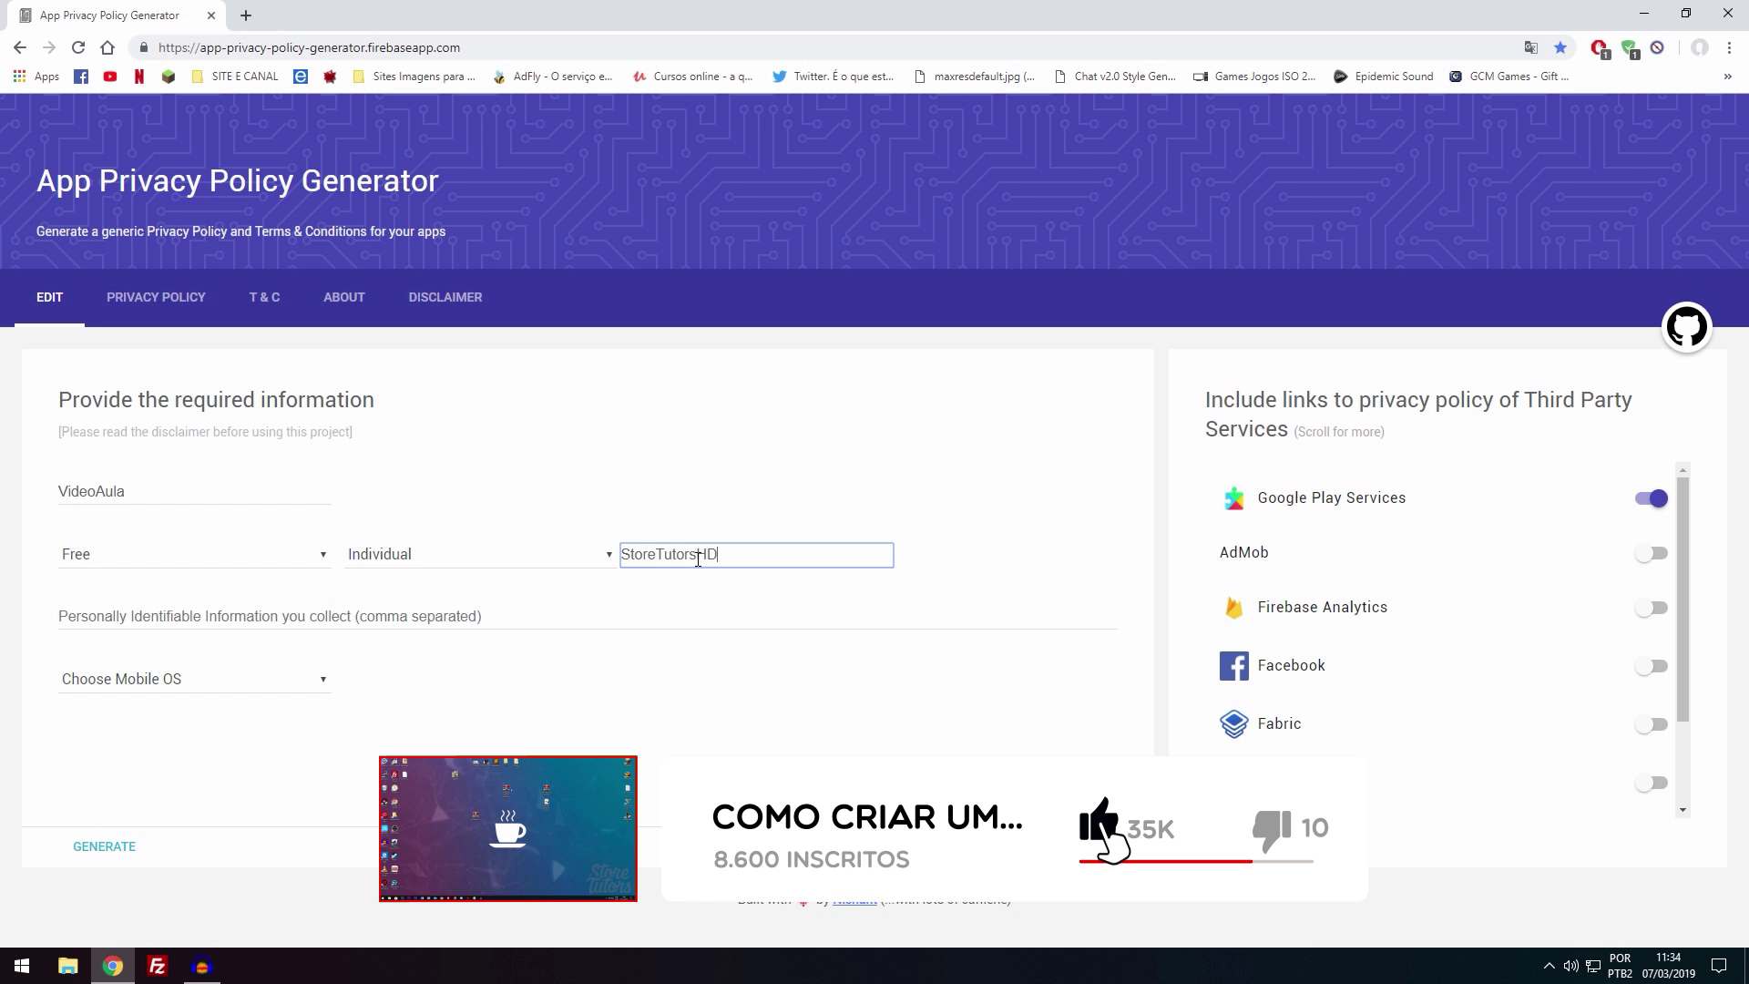
{"action": "left_click", "coordinate": [583, 635]}
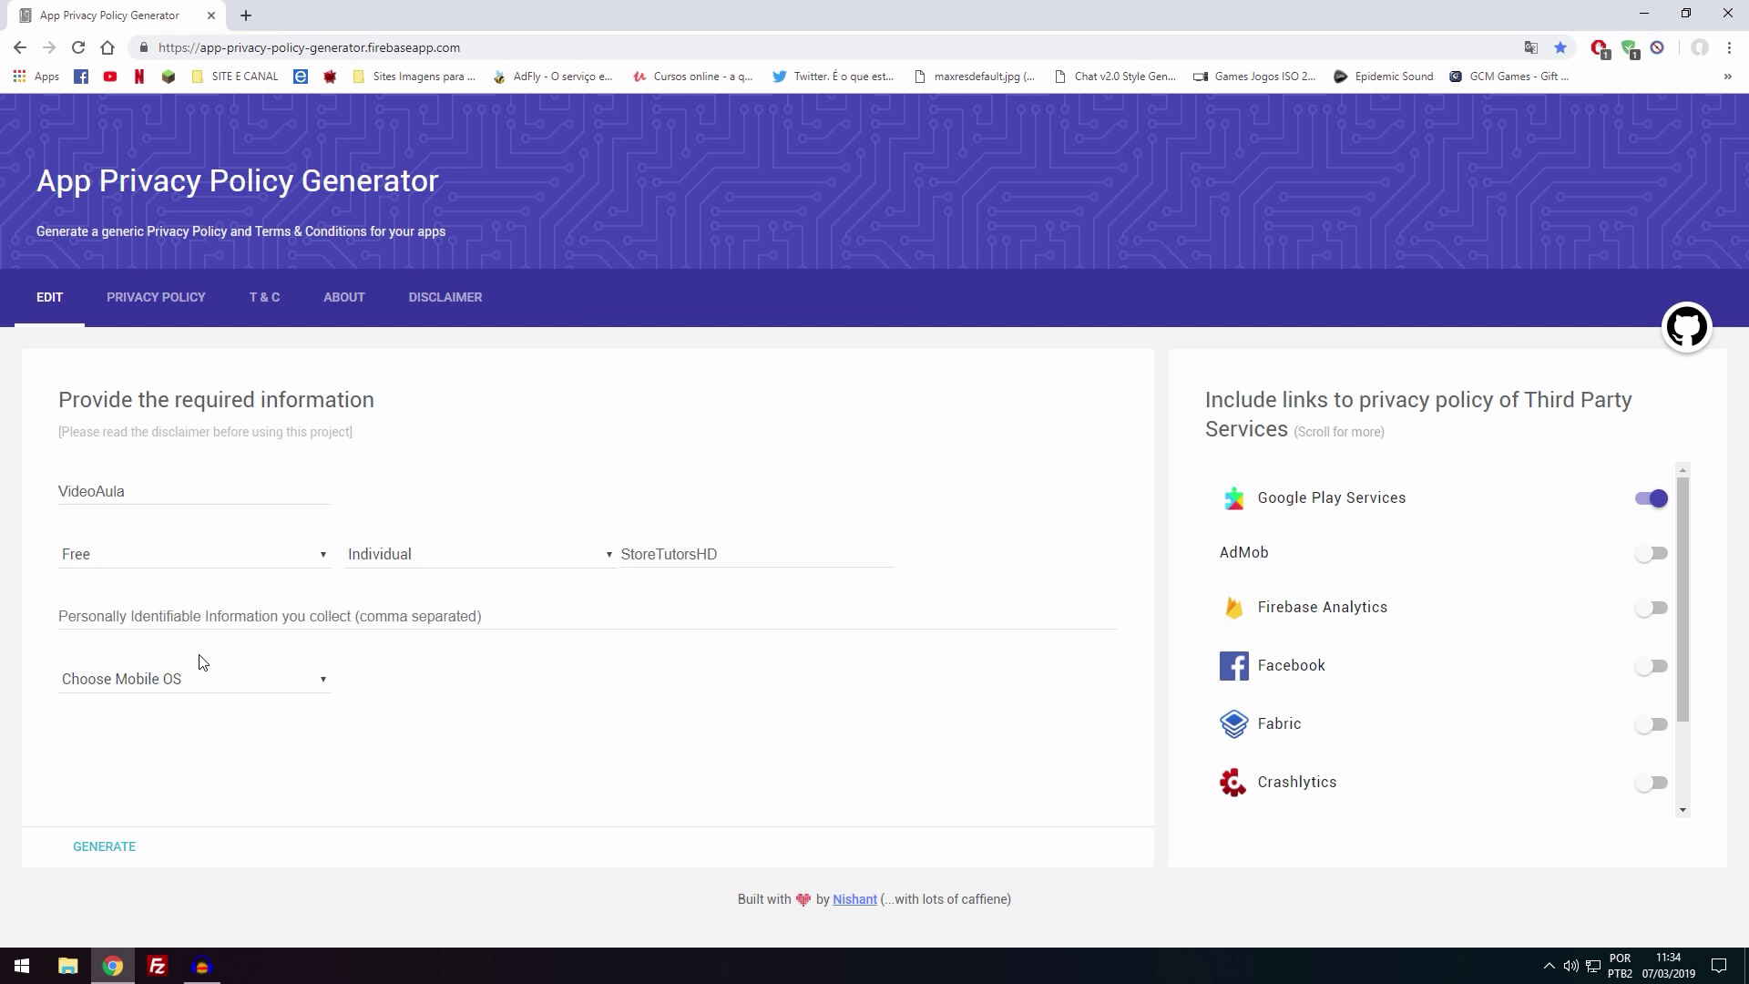
{"action": "left_click", "coordinate": [131, 681]}
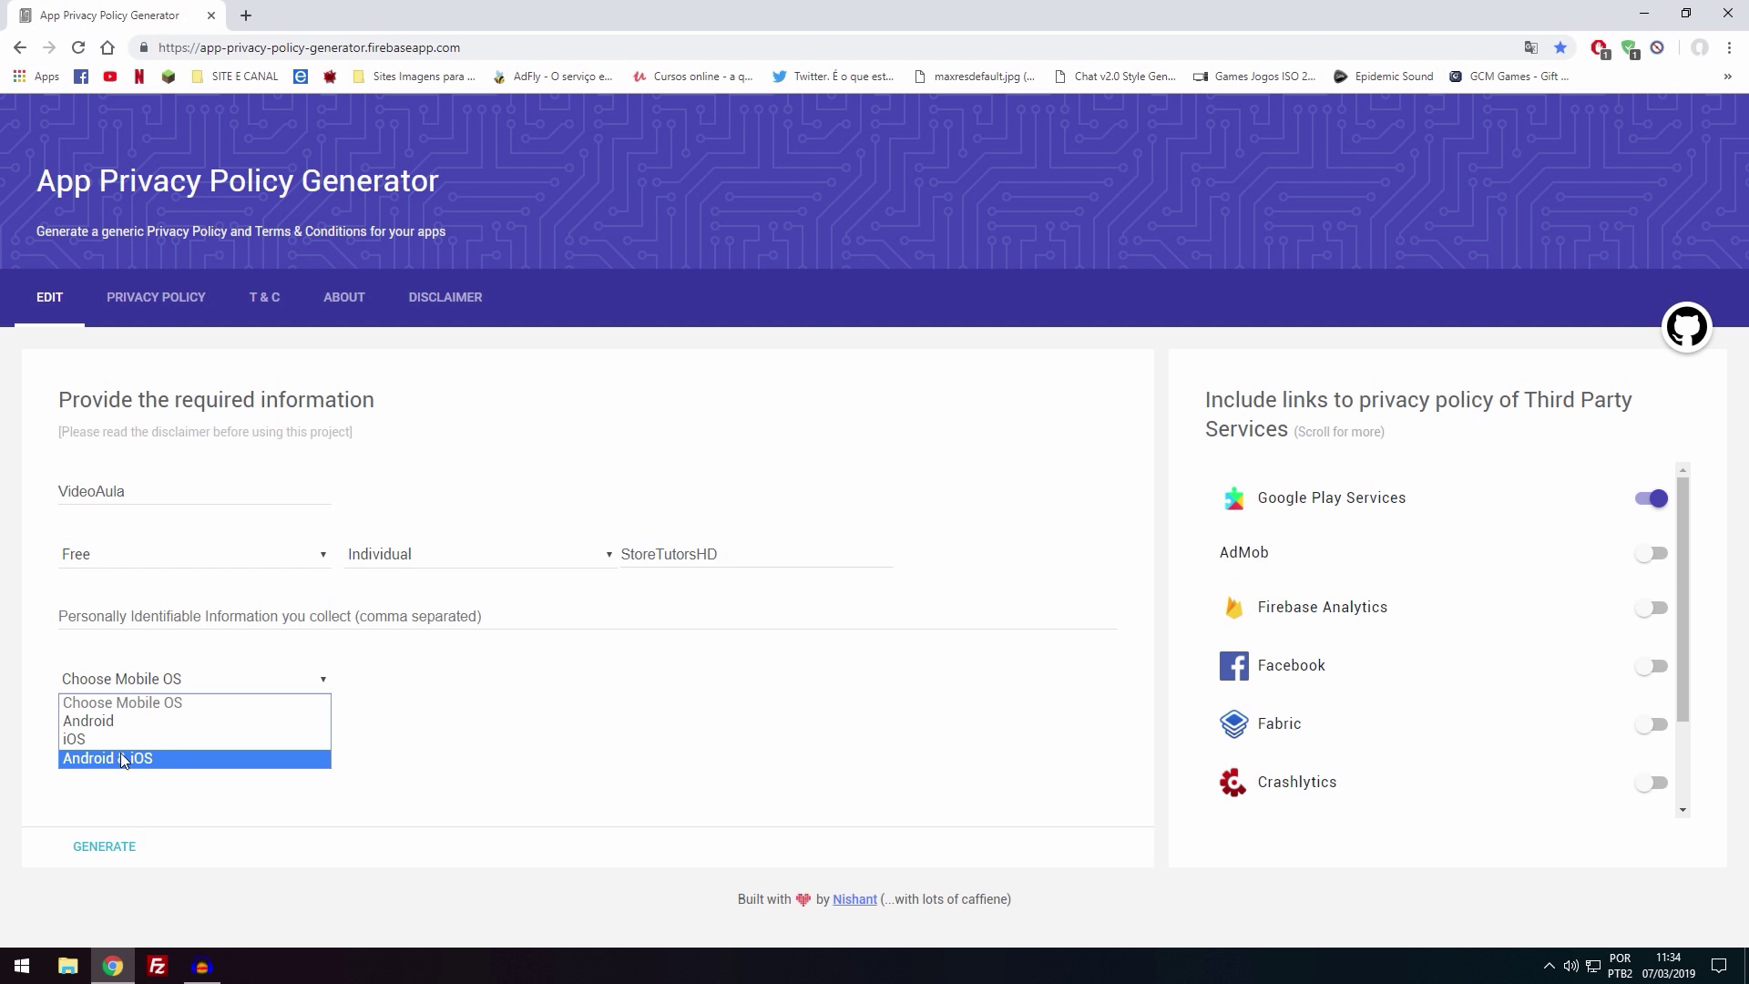
{"action": "left_click", "coordinate": [102, 718]}
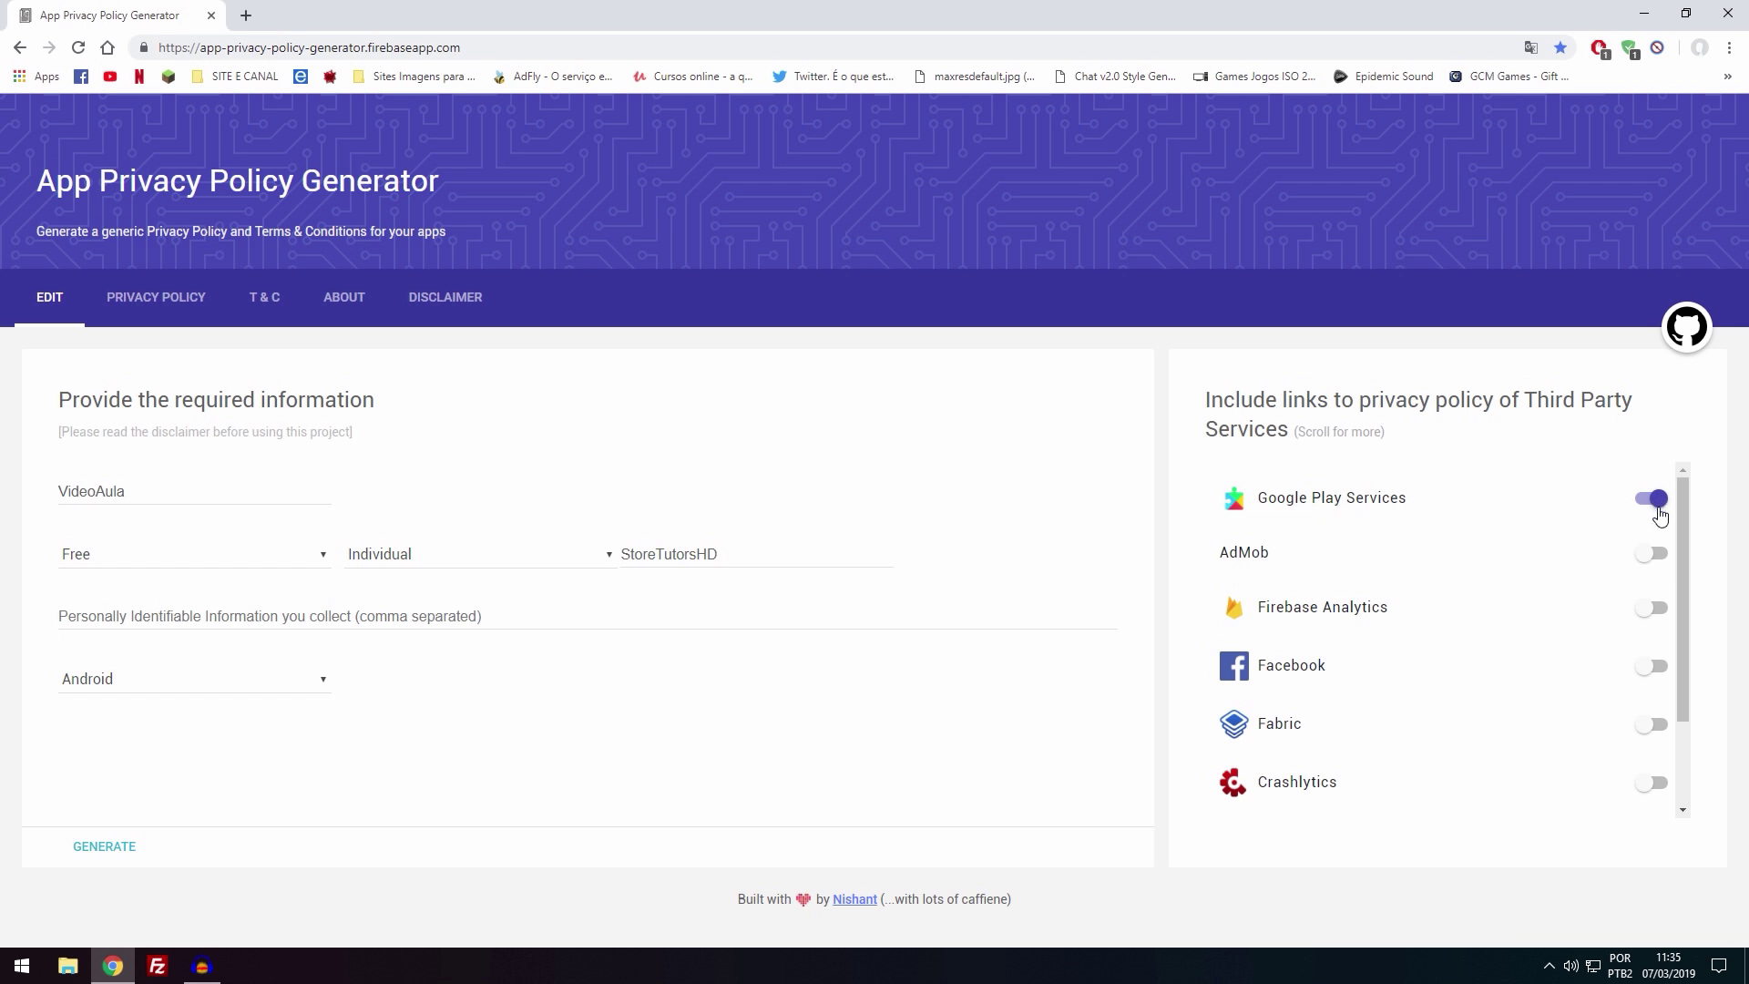
- Include the third-party privacy policy links for AdMob, Firebase Analytics and Facebook
{"action": "left_click", "coordinate": [1684, 532]}
{"action": "left_click", "coordinate": [1669, 557]}
{"action": "left_click", "coordinate": [1649, 558]}
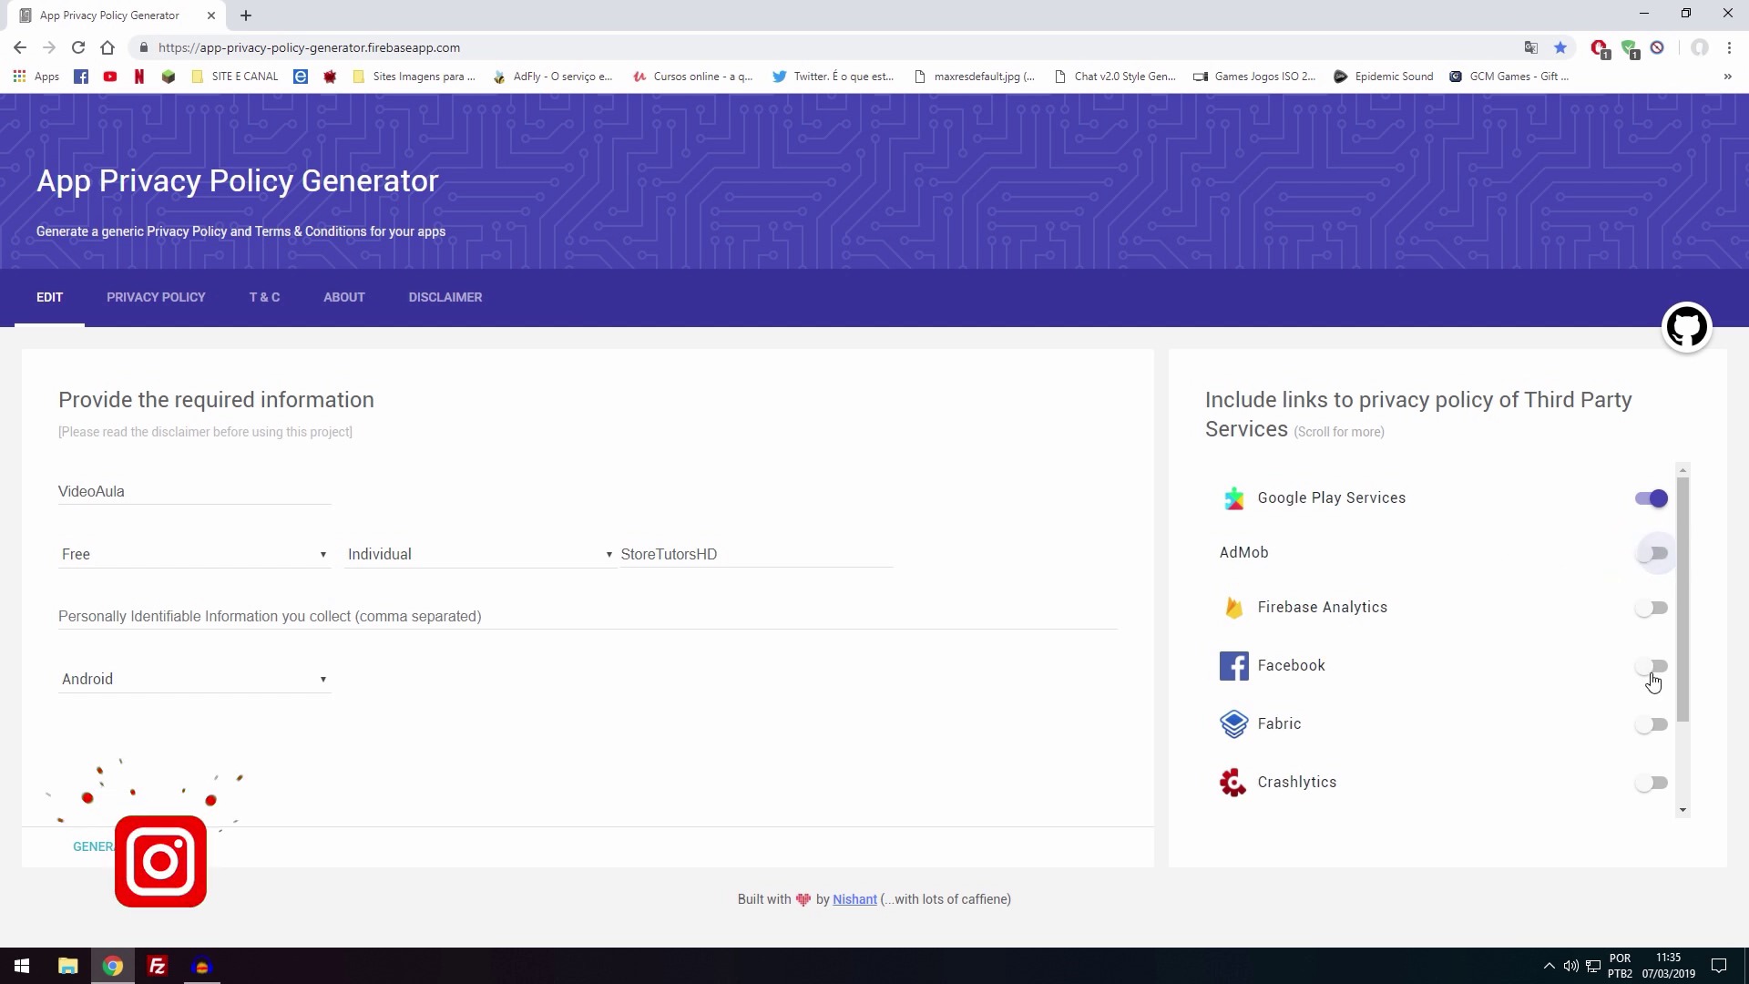
{"action": "left_click", "coordinate": [1631, 557]}
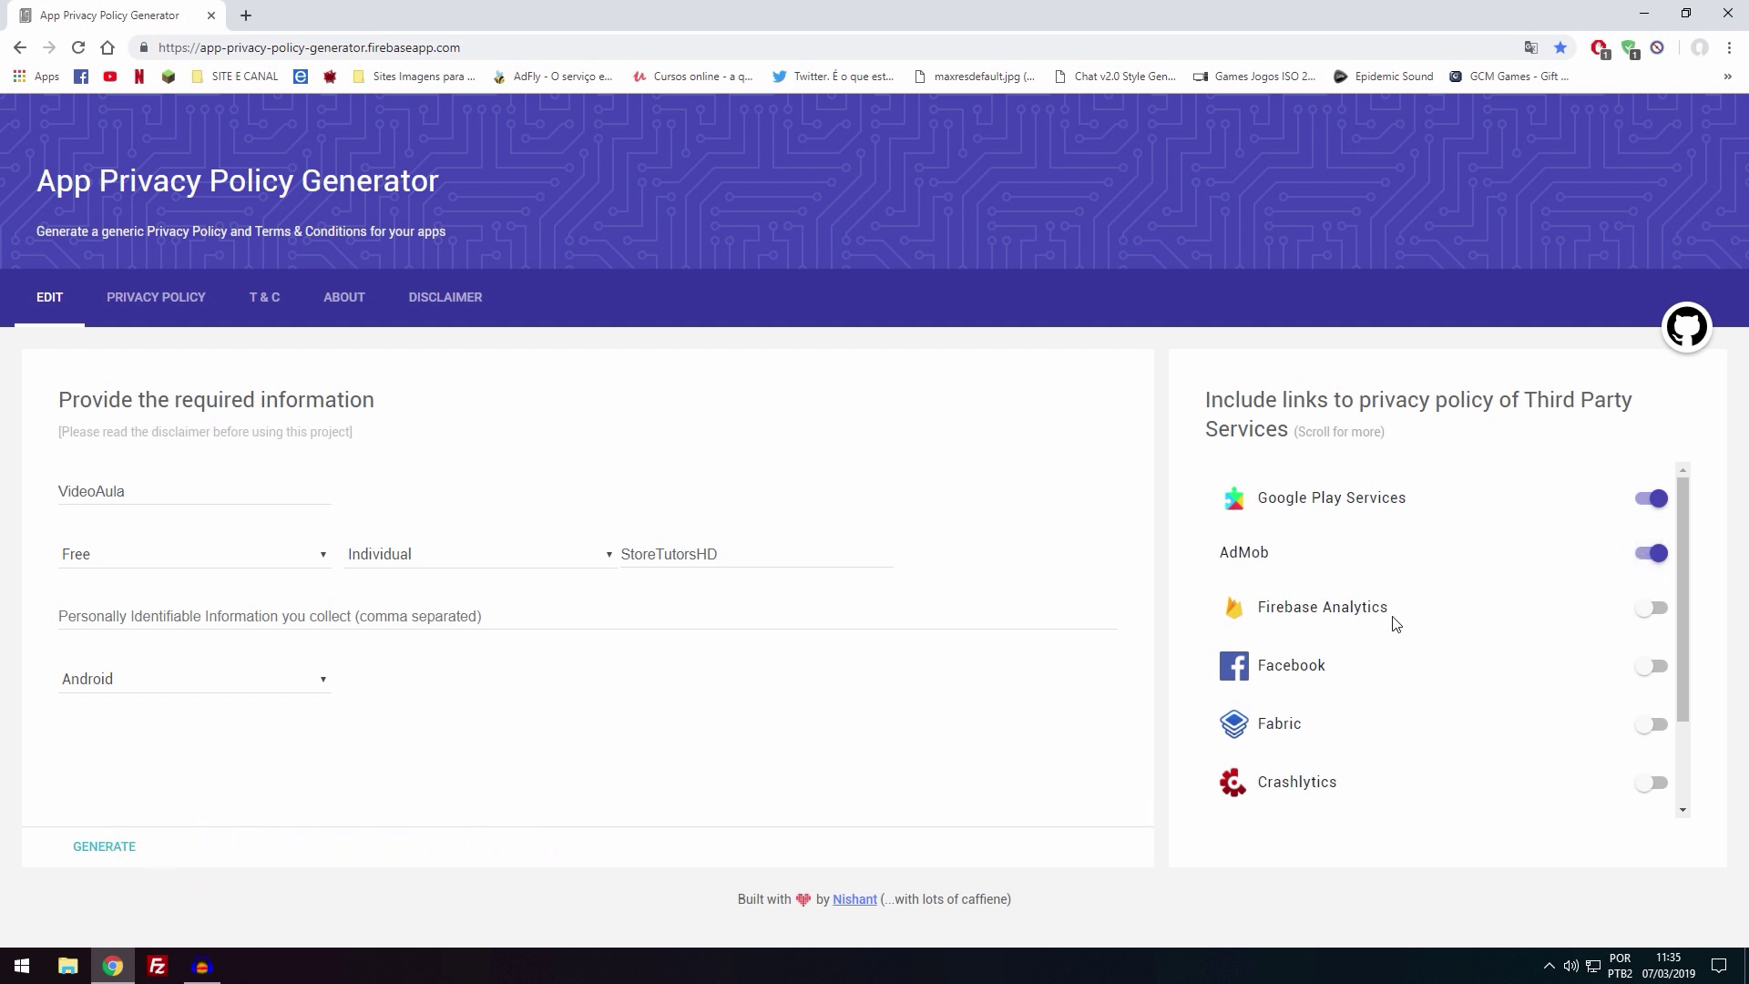
{"action": "left_click", "coordinate": [1651, 608]}
{"action": "left_click", "coordinate": [1650, 609]}
{"action": "left_click", "coordinate": [1649, 666]}
{"action": "scroll", "coordinate": [1339, 679], "scroll_direction": "down", "scroll_amount": 1}
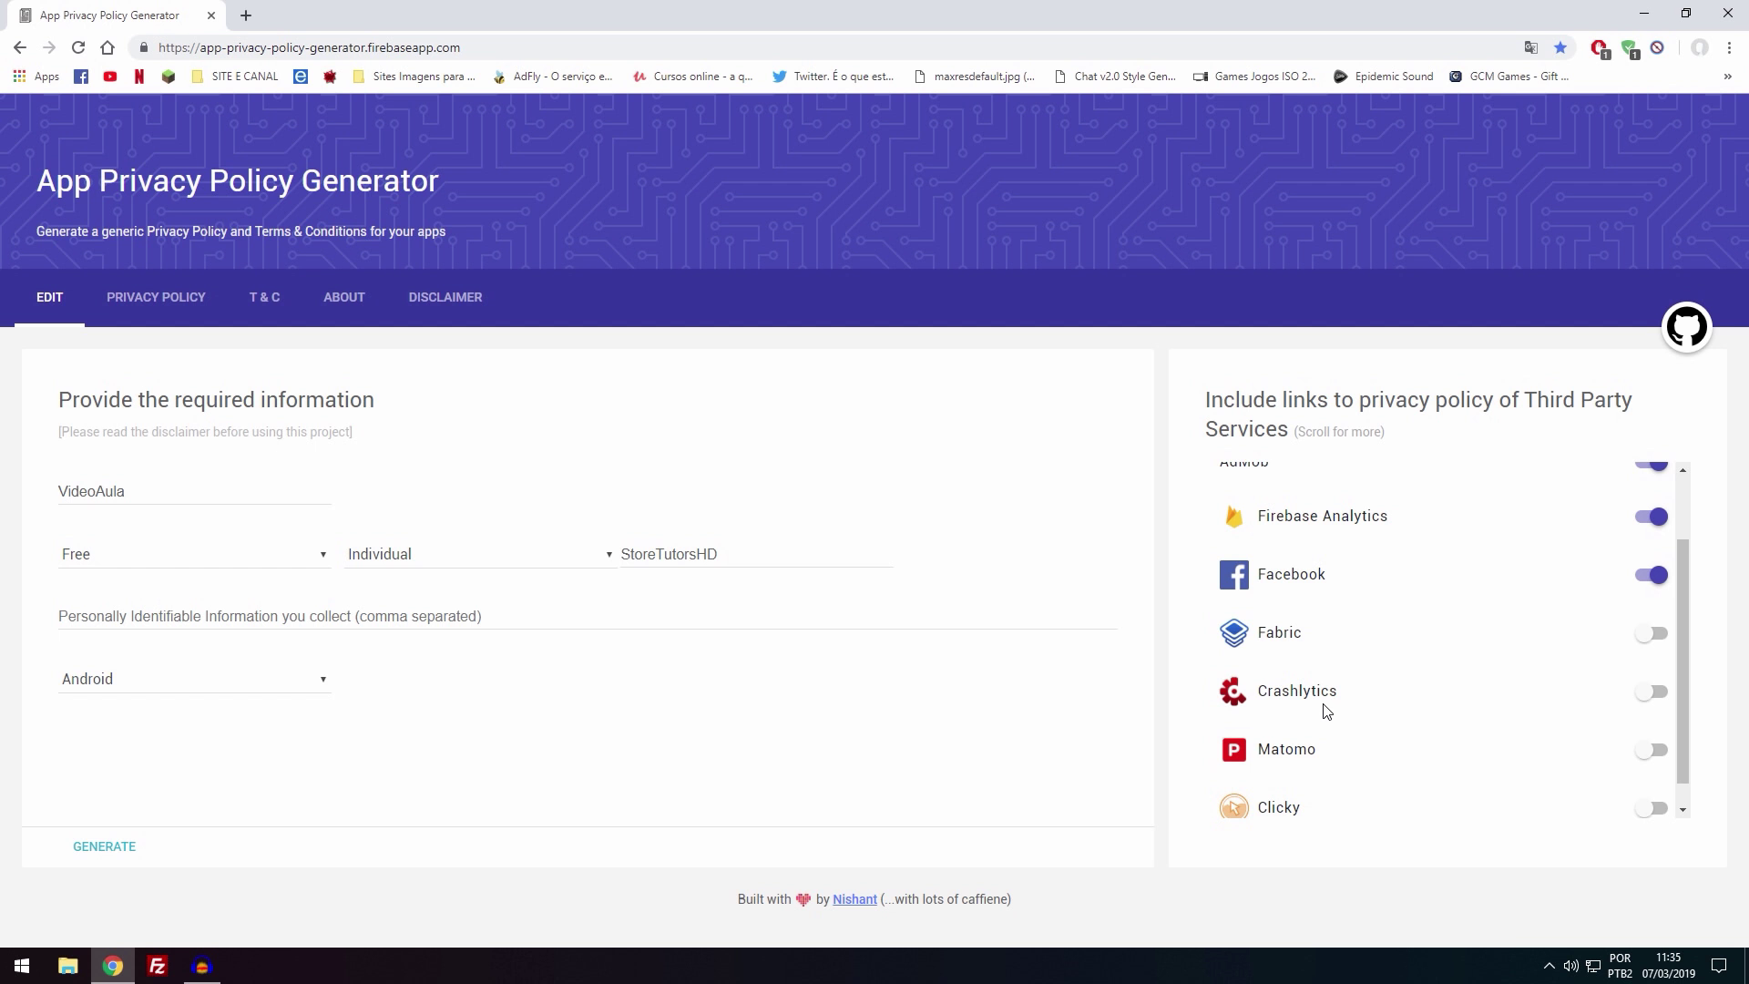
{"action": "scroll", "coordinate": [1322, 750], "scroll_direction": "down", "scroll_amount": 1}
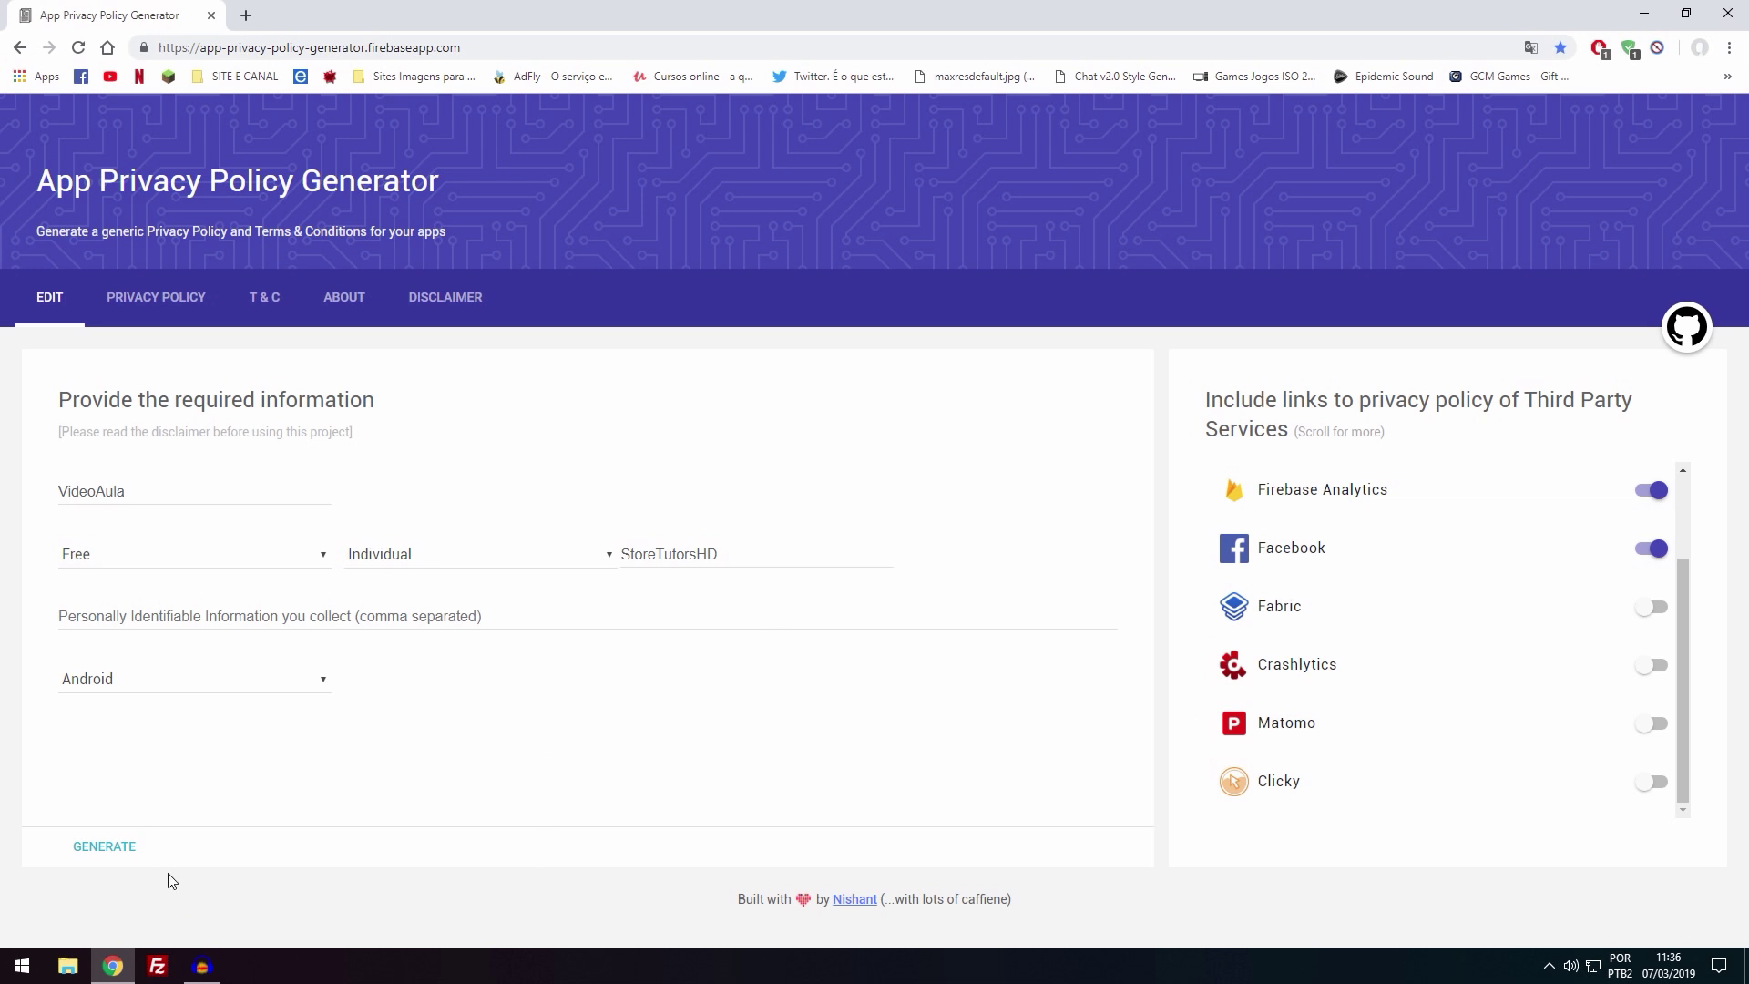
- Examine the privacy policy template before generating it, and return to the information form
{"action": "left_click", "coordinate": [144, 305]}
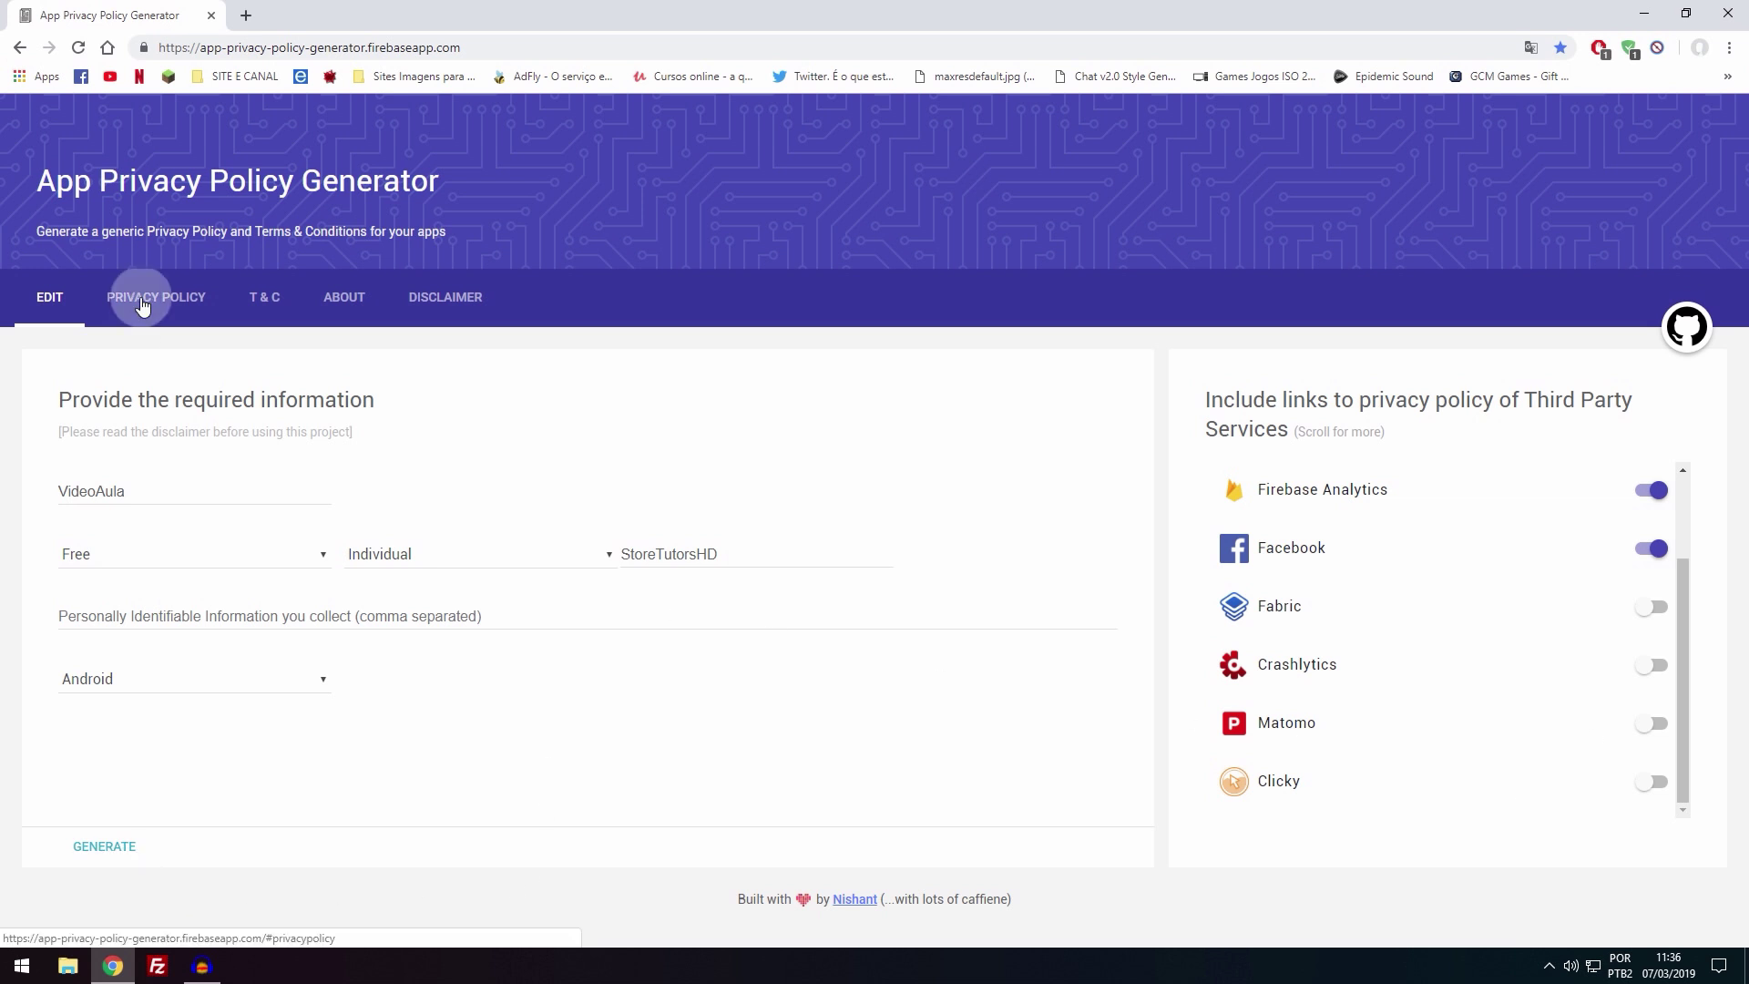
{"action": "scroll", "coordinate": [638, 410], "scroll_direction": "down", "scroll_amount": 3}
{"action": "scroll", "coordinate": [674, 421], "scroll_direction": "up", "scroll_amount": 2}
{"action": "scroll", "coordinate": [674, 421], "scroll_direction": "down", "scroll_amount": 3}
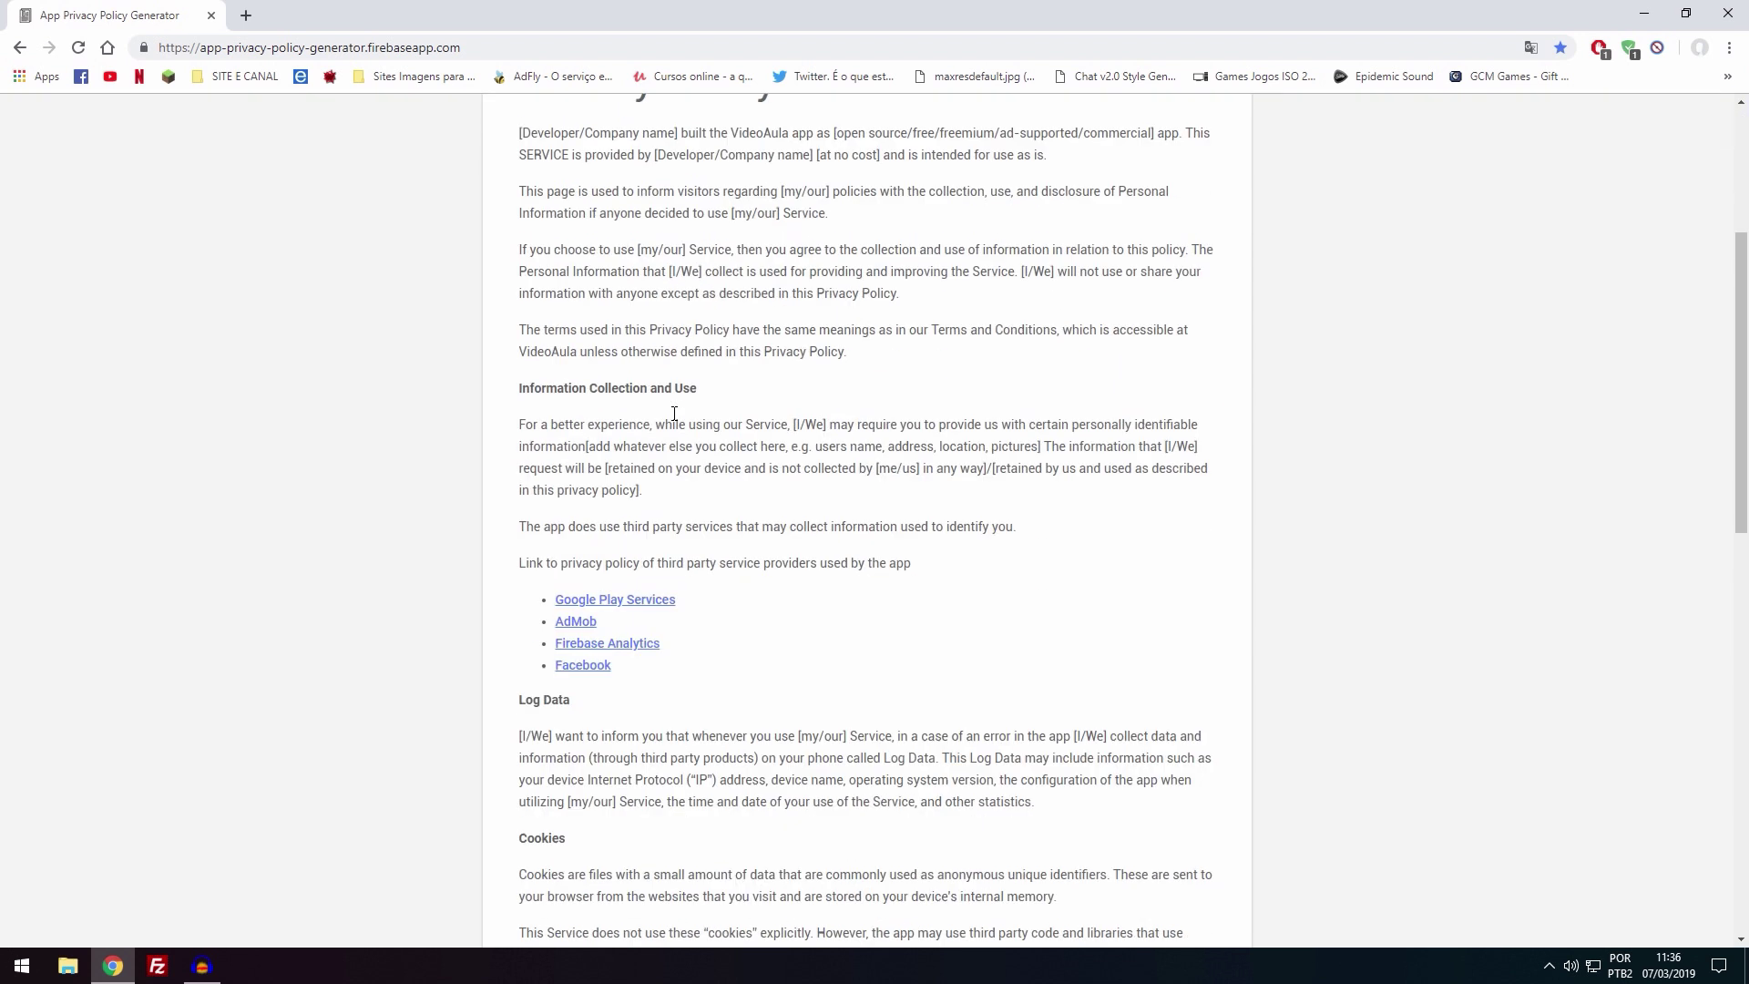
{"action": "scroll", "coordinate": [671, 410], "scroll_direction": "up", "scroll_amount": 4}
{"action": "left_click", "coordinate": [41, 306]}
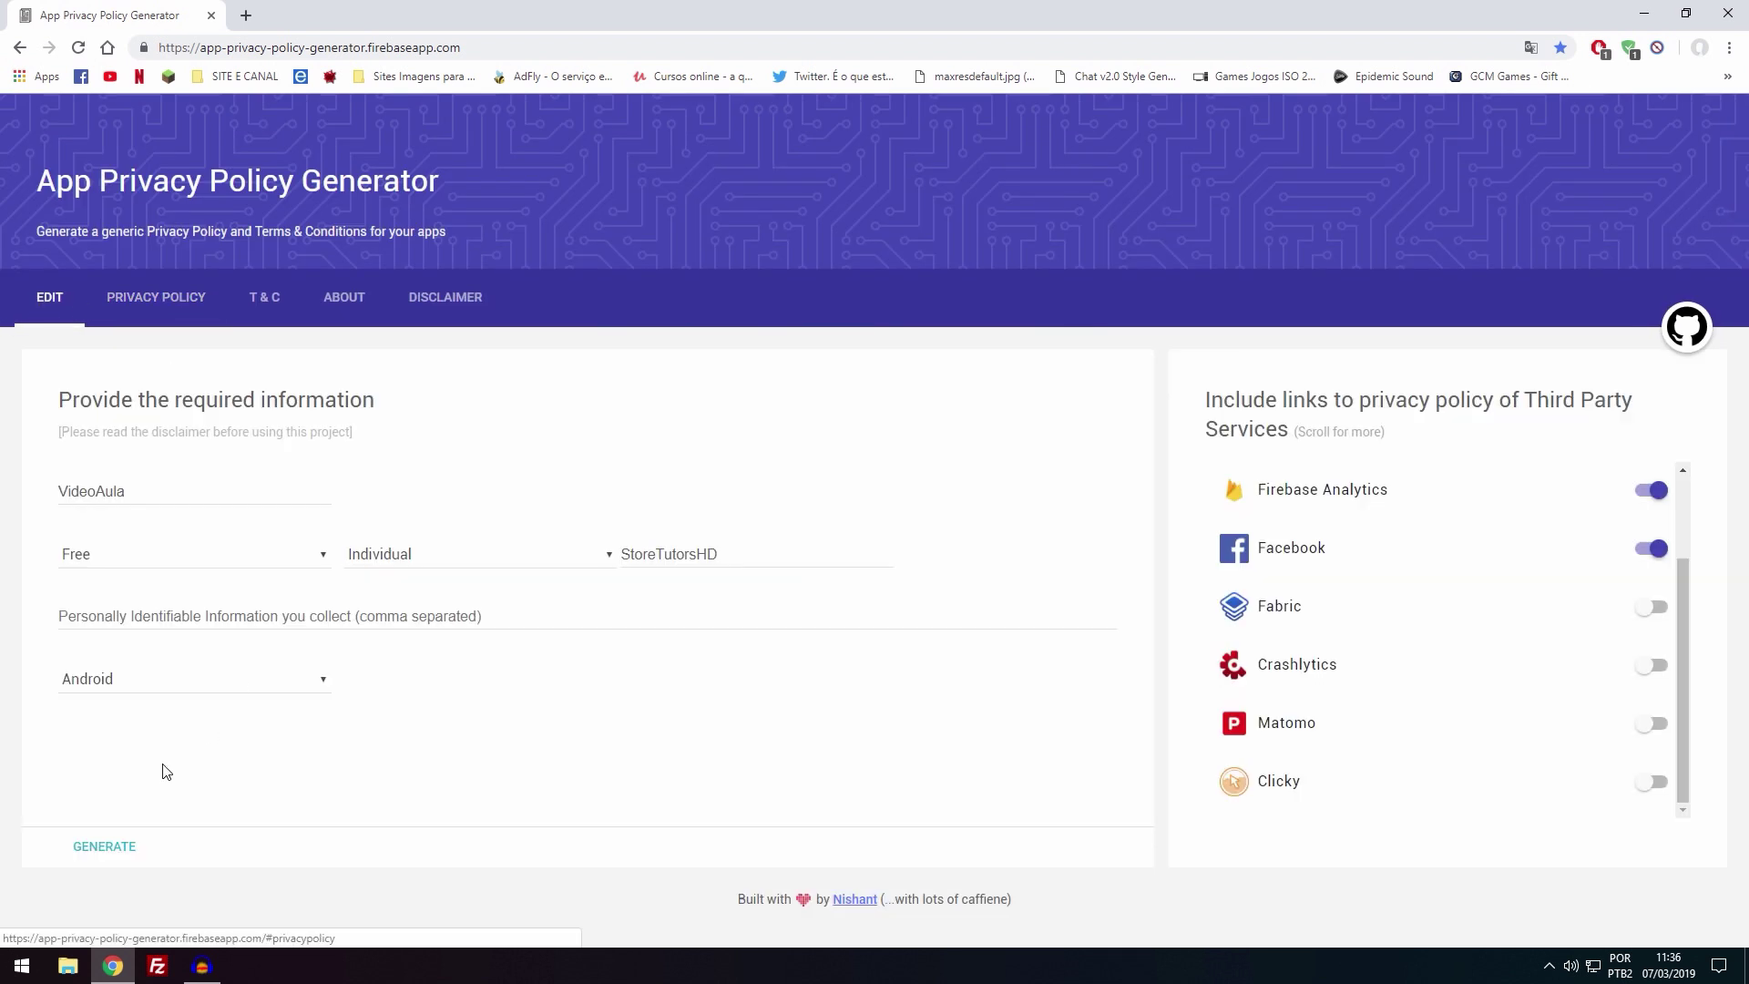
- Generate the privacy policy for VideoAula and review its text through to the download options
{"action": "left_click", "coordinate": [106, 847]}
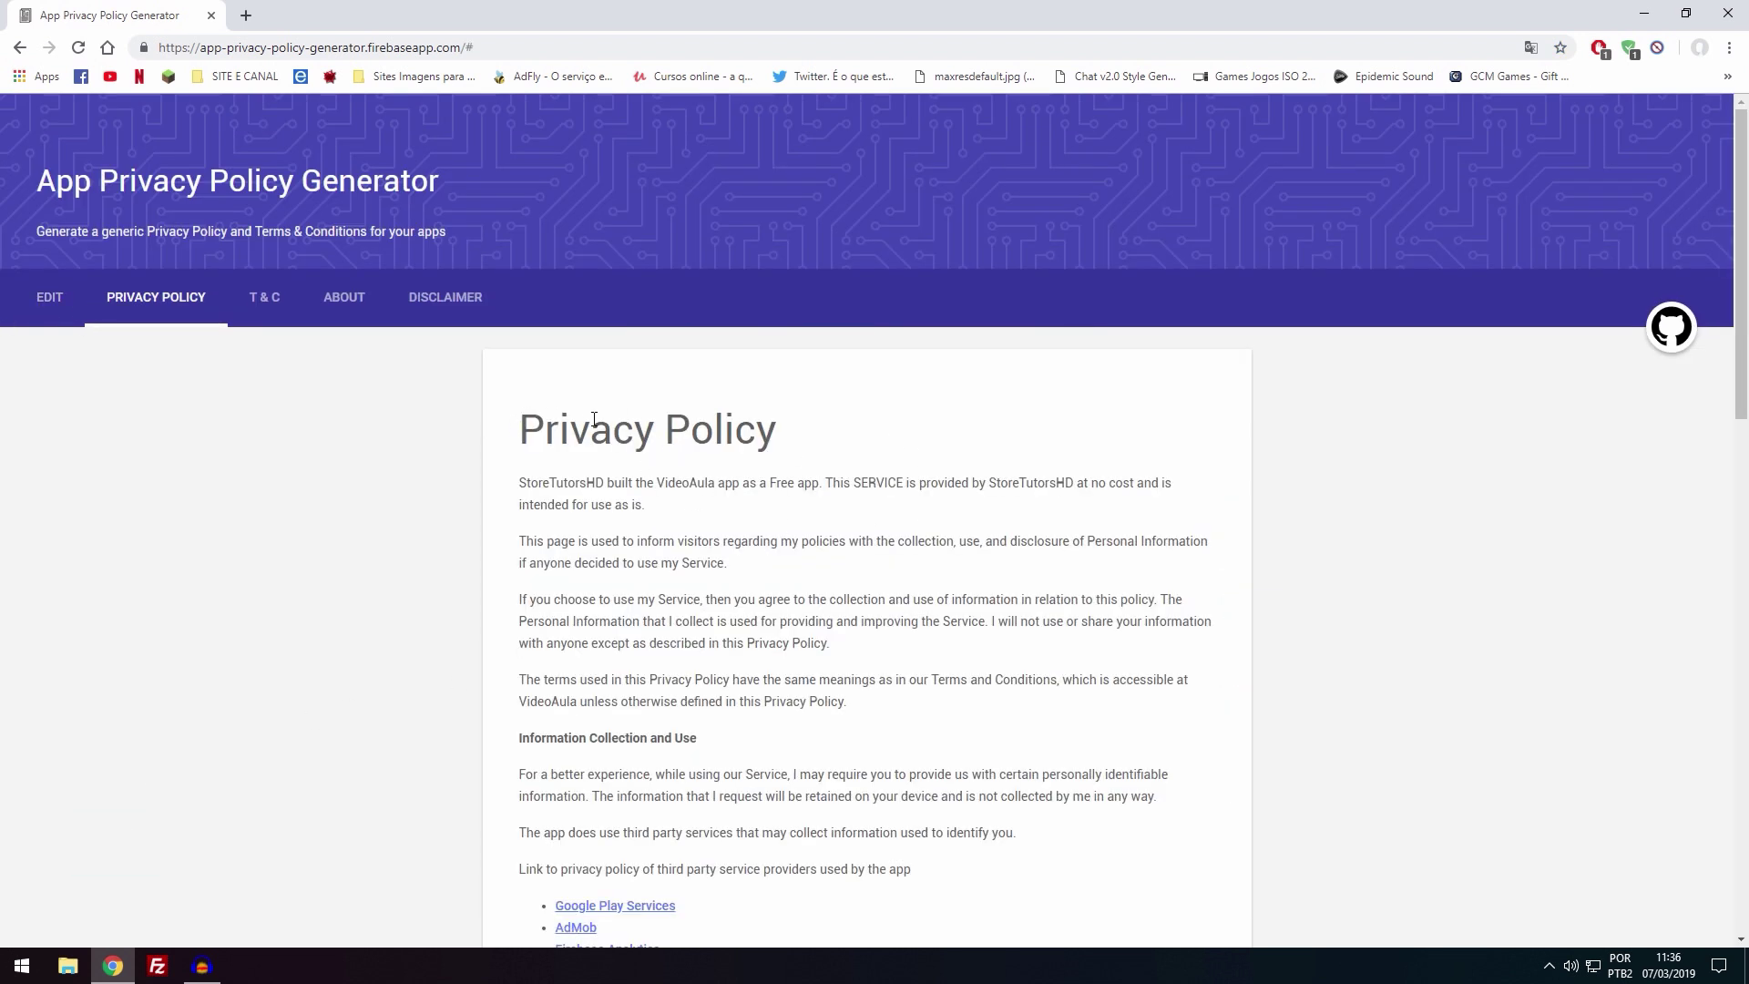
{"action": "scroll", "coordinate": [592, 510], "scroll_direction": "down", "scroll_amount": 10}
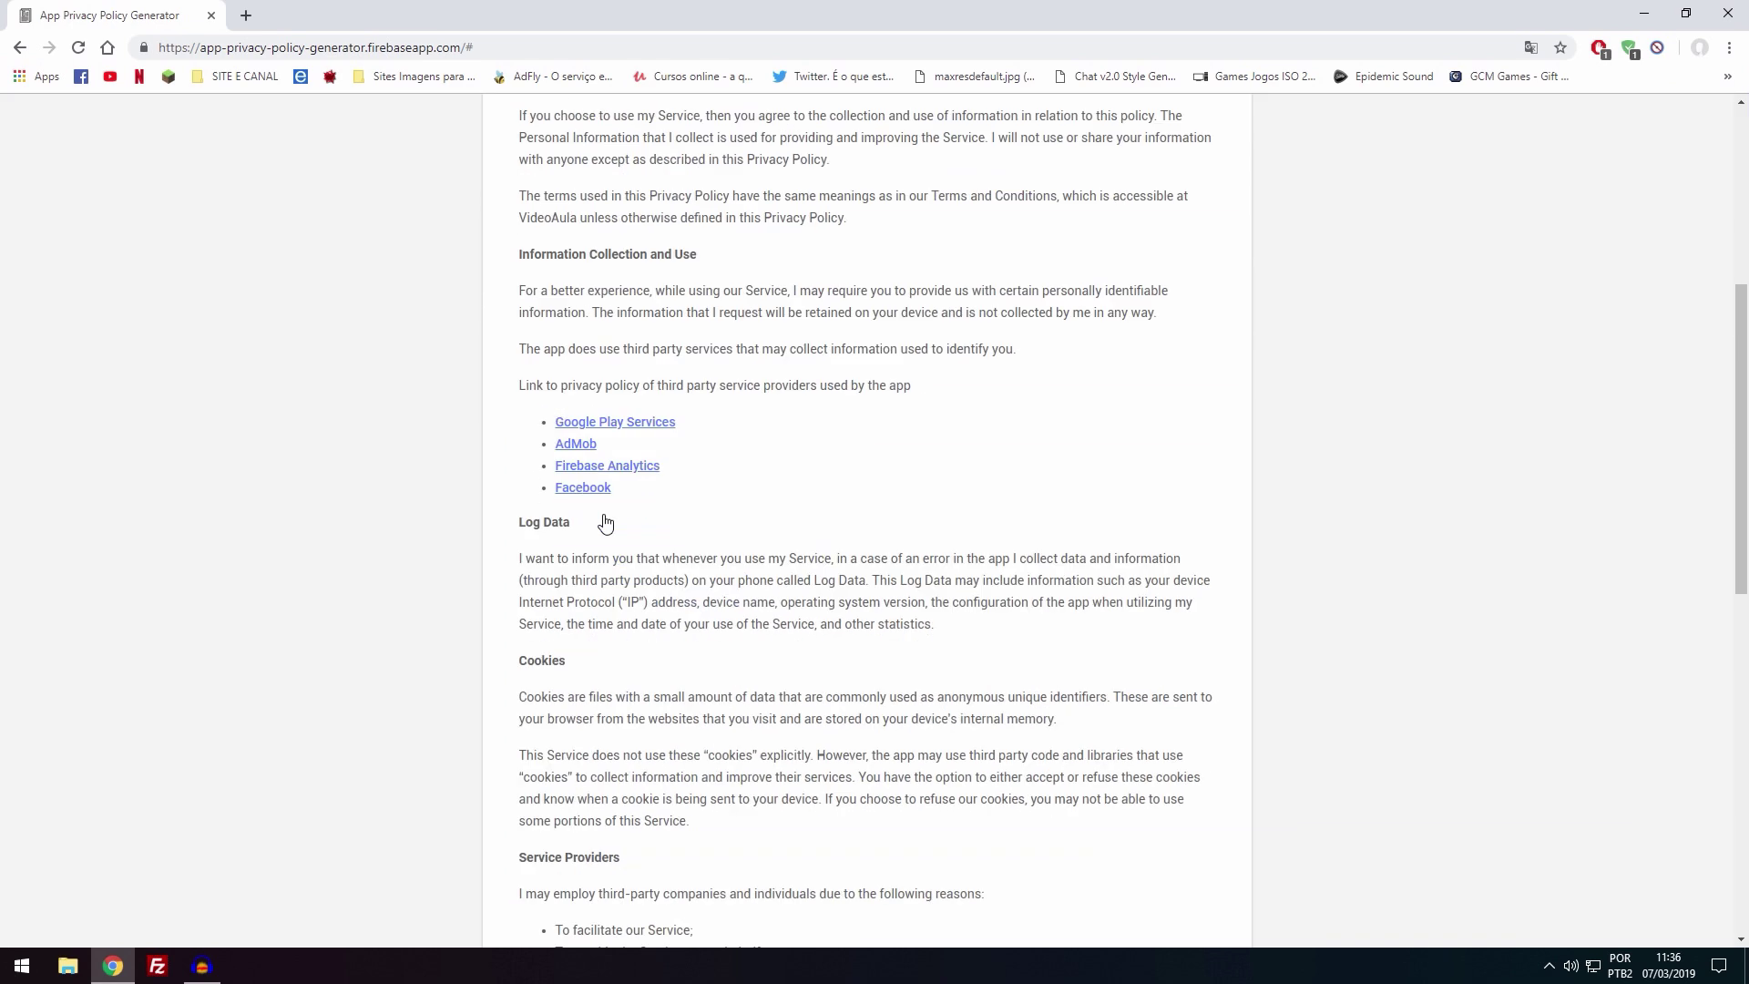
{"action": "scroll", "coordinate": [605, 520], "scroll_direction": "up", "scroll_amount": 5}
{"action": "scroll", "coordinate": [674, 442], "scroll_direction": "up", "scroll_amount": 5}
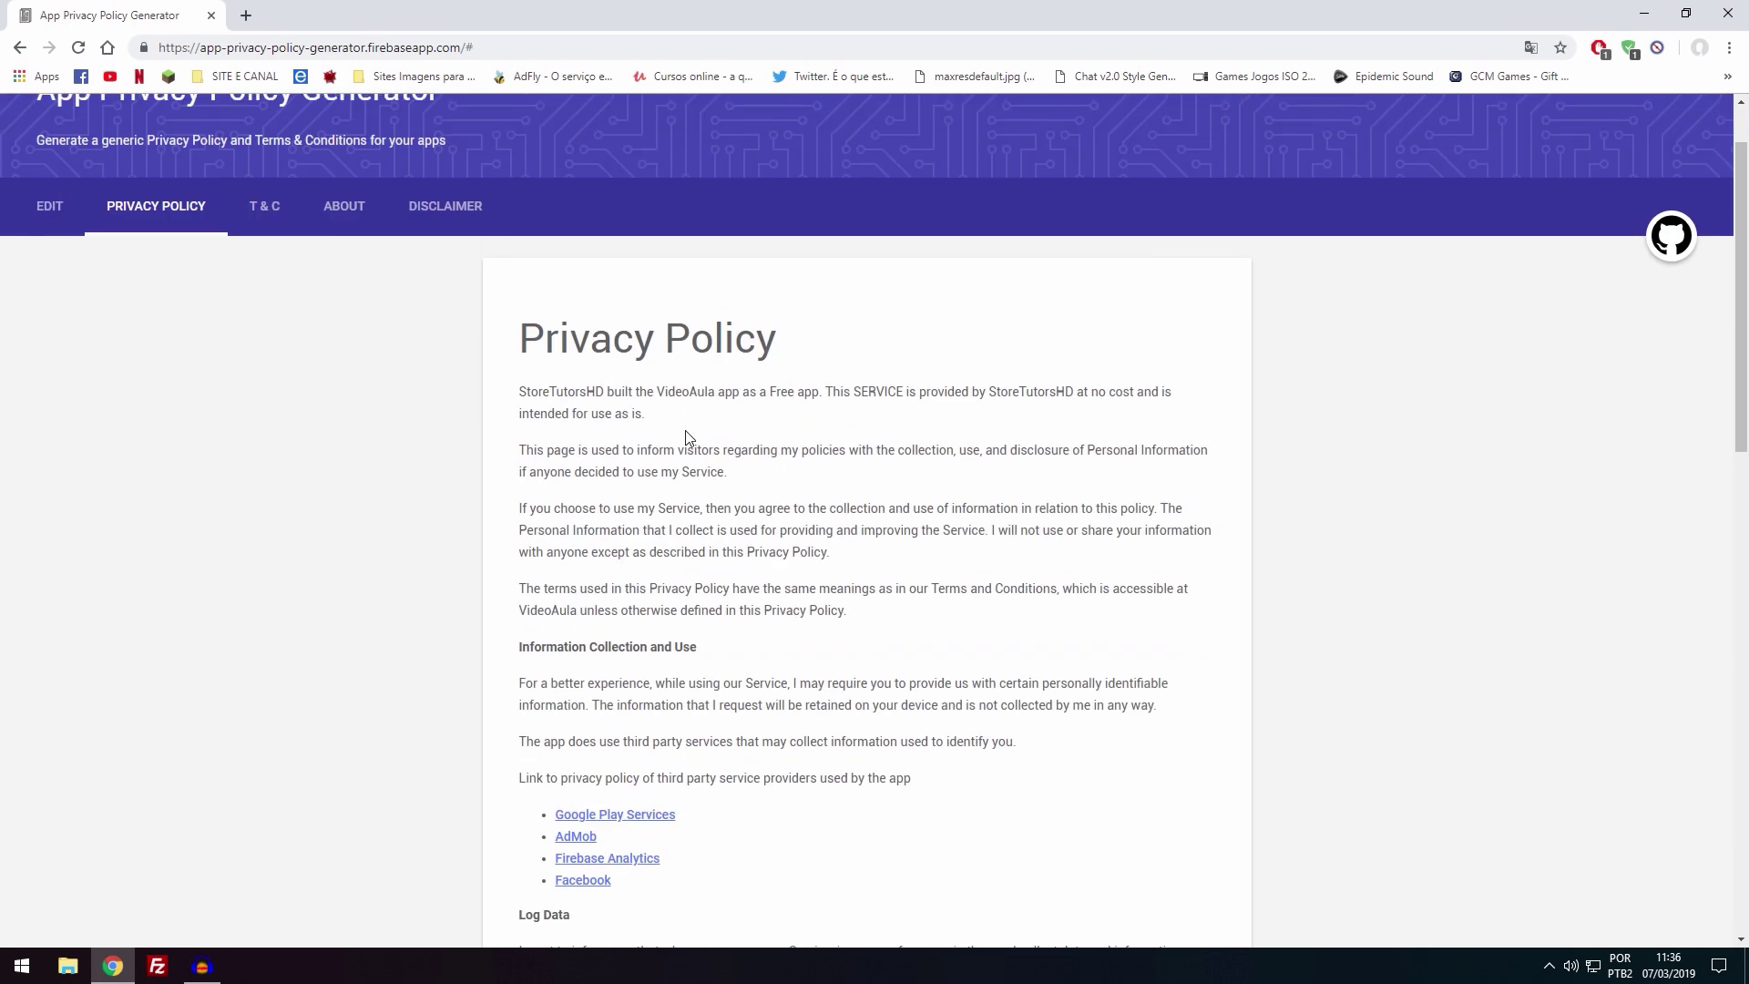
{"action": "scroll", "coordinate": [679, 443], "scroll_direction": "down", "scroll_amount": 15}
{"action": "scroll", "coordinate": [674, 447], "scroll_direction": "up", "scroll_amount": 15}
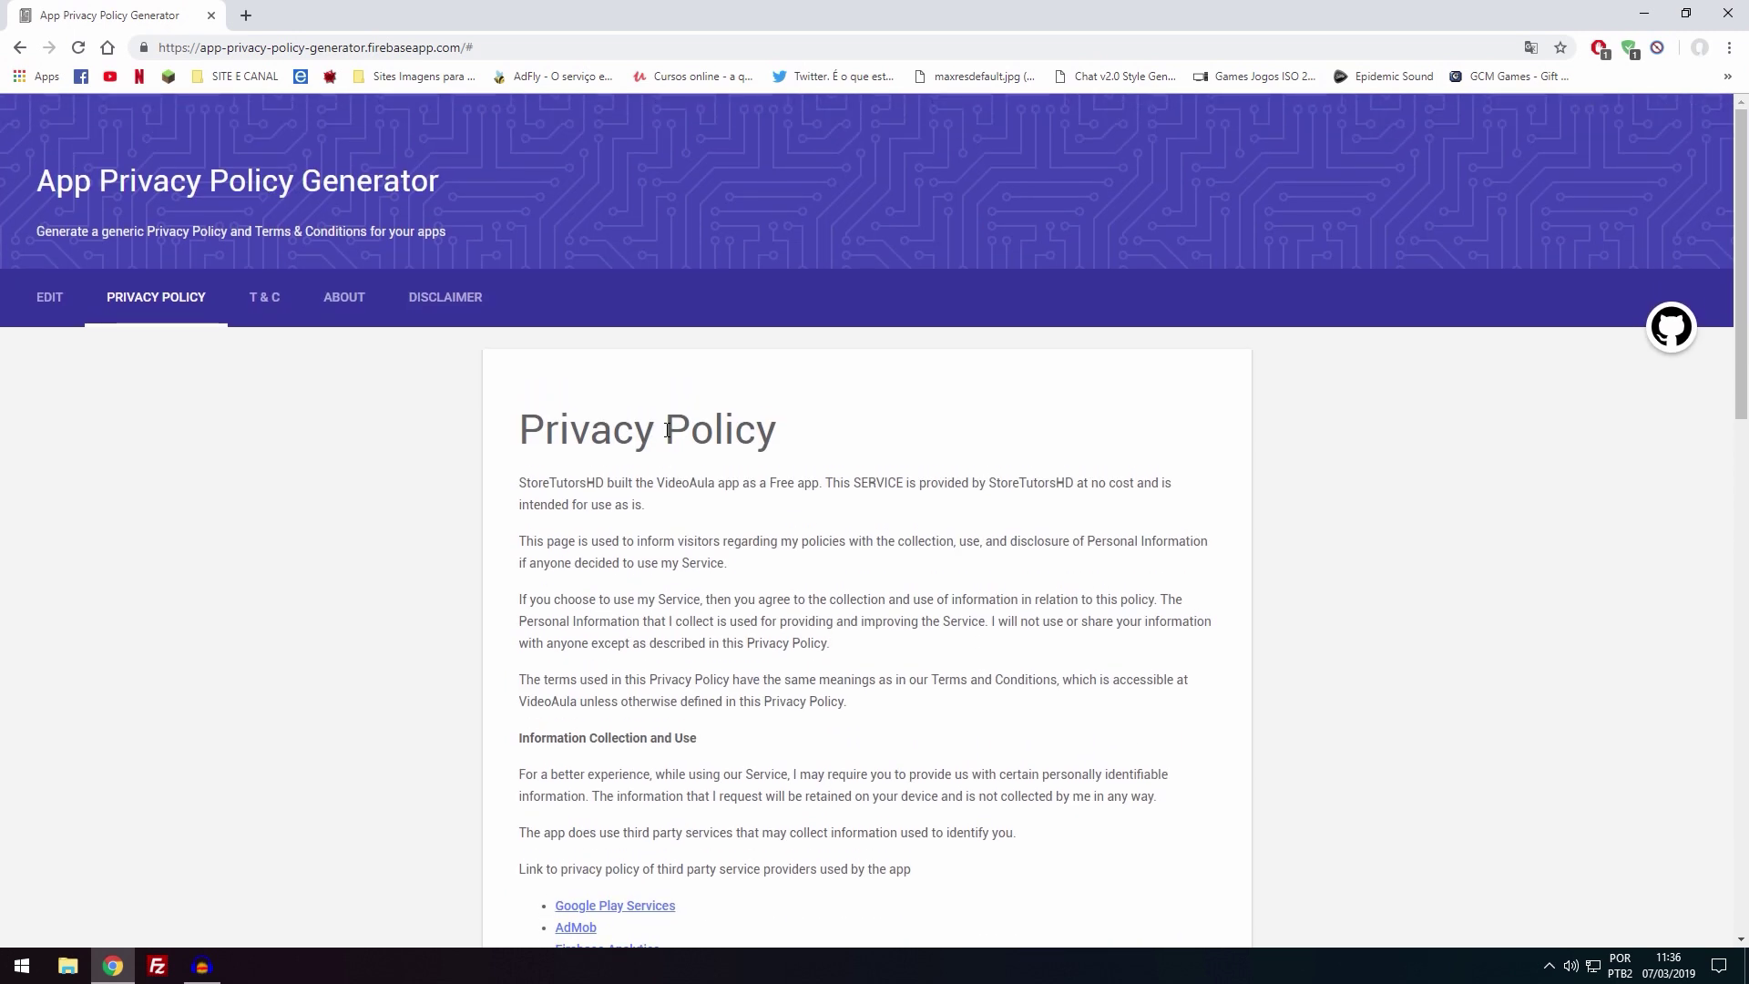
{"action": "scroll", "coordinate": [674, 410], "scroll_direction": "down", "scroll_amount": 10}
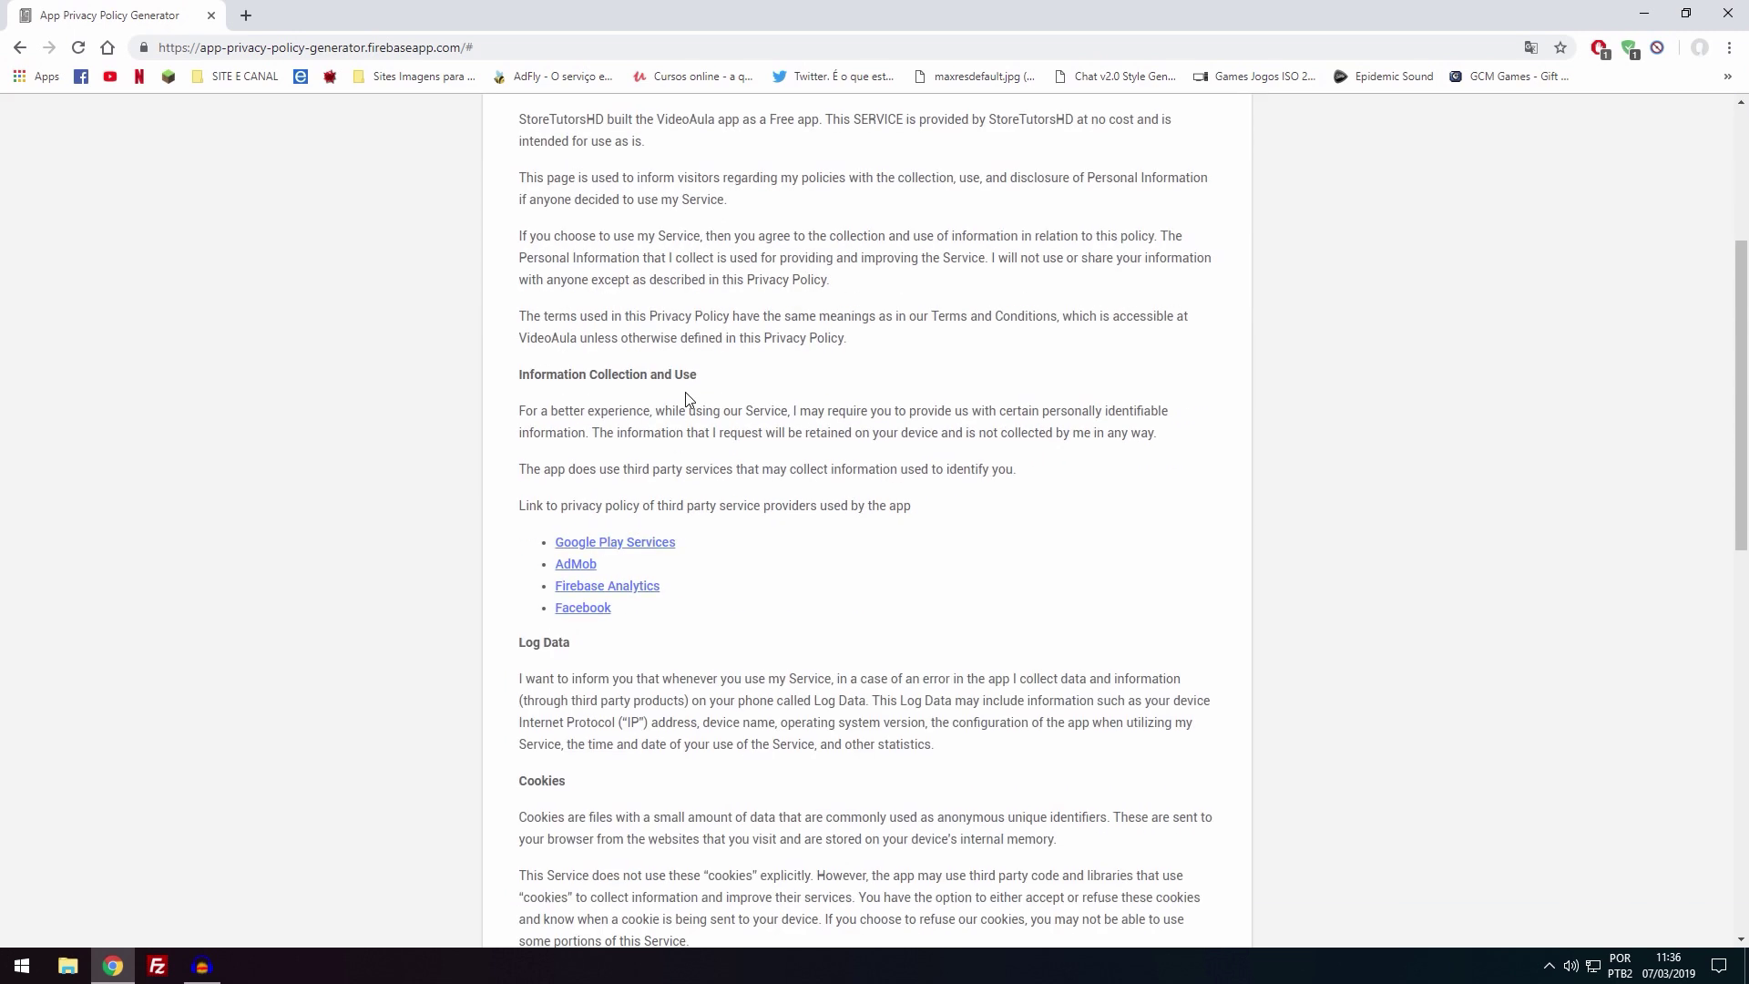
{"action": "scroll", "coordinate": [686, 373], "scroll_direction": "down", "scroll_amount": 5}
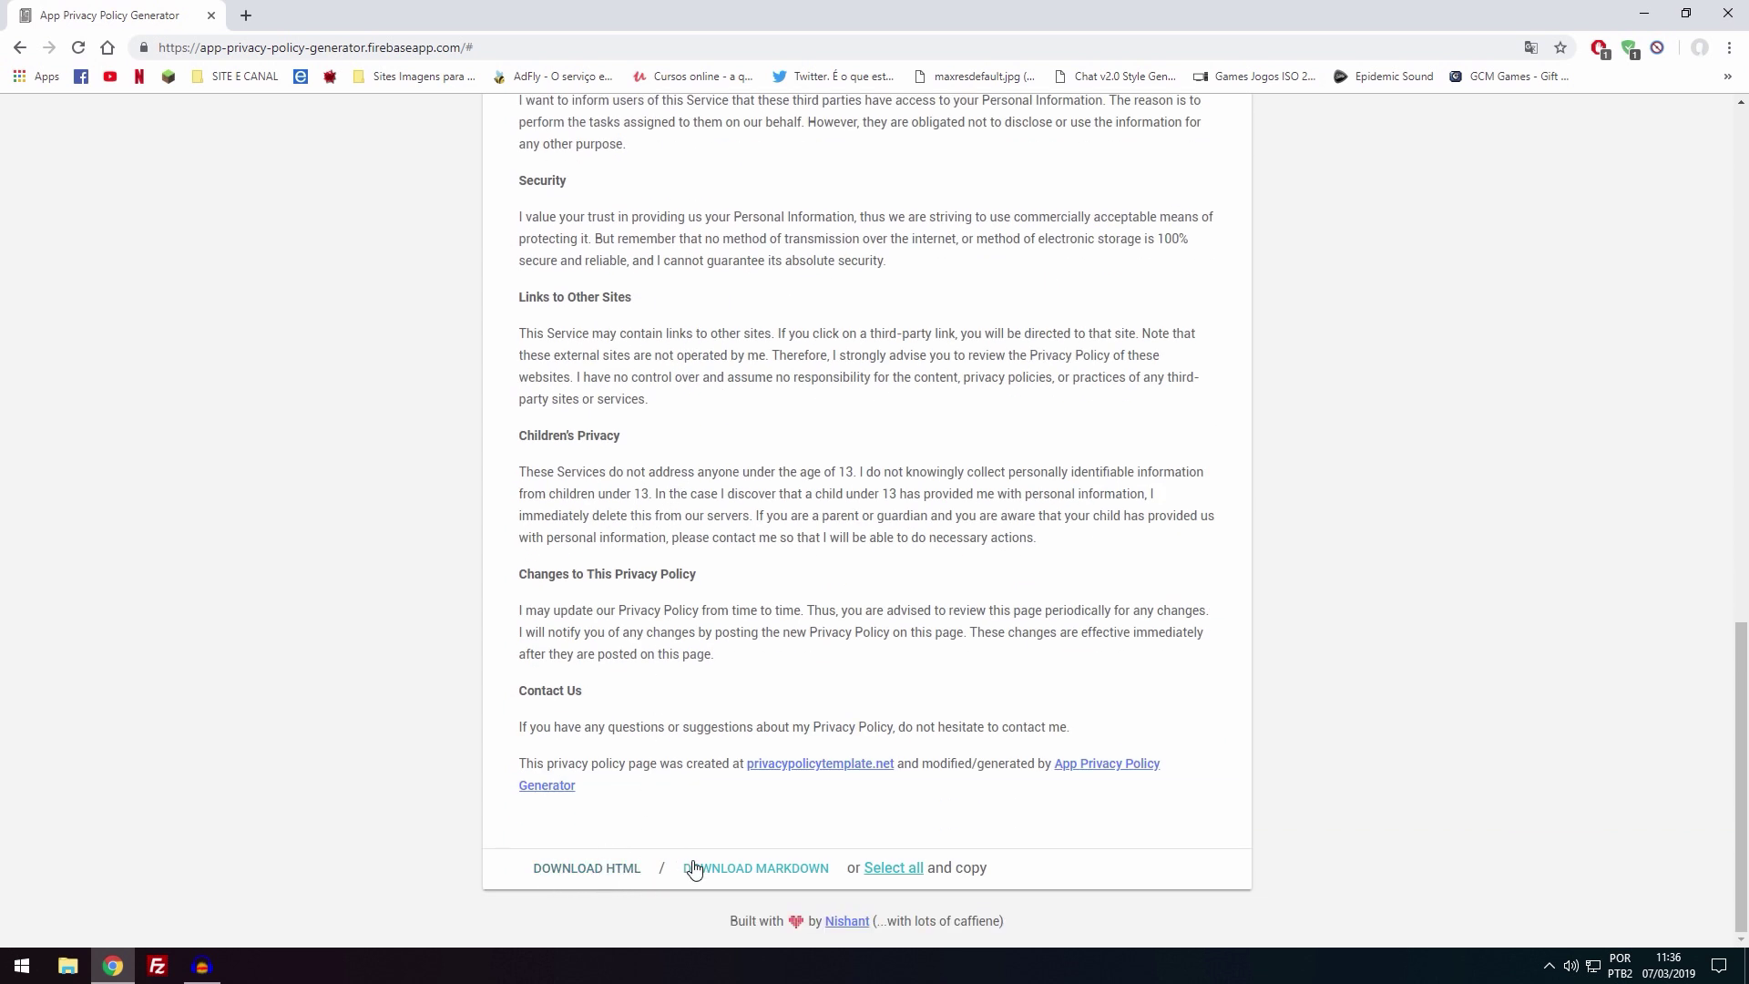
- Review the generated policy again, from its opening paragraphs to the HTML and Markdown download options
{"action": "left_click", "coordinate": [734, 873]}
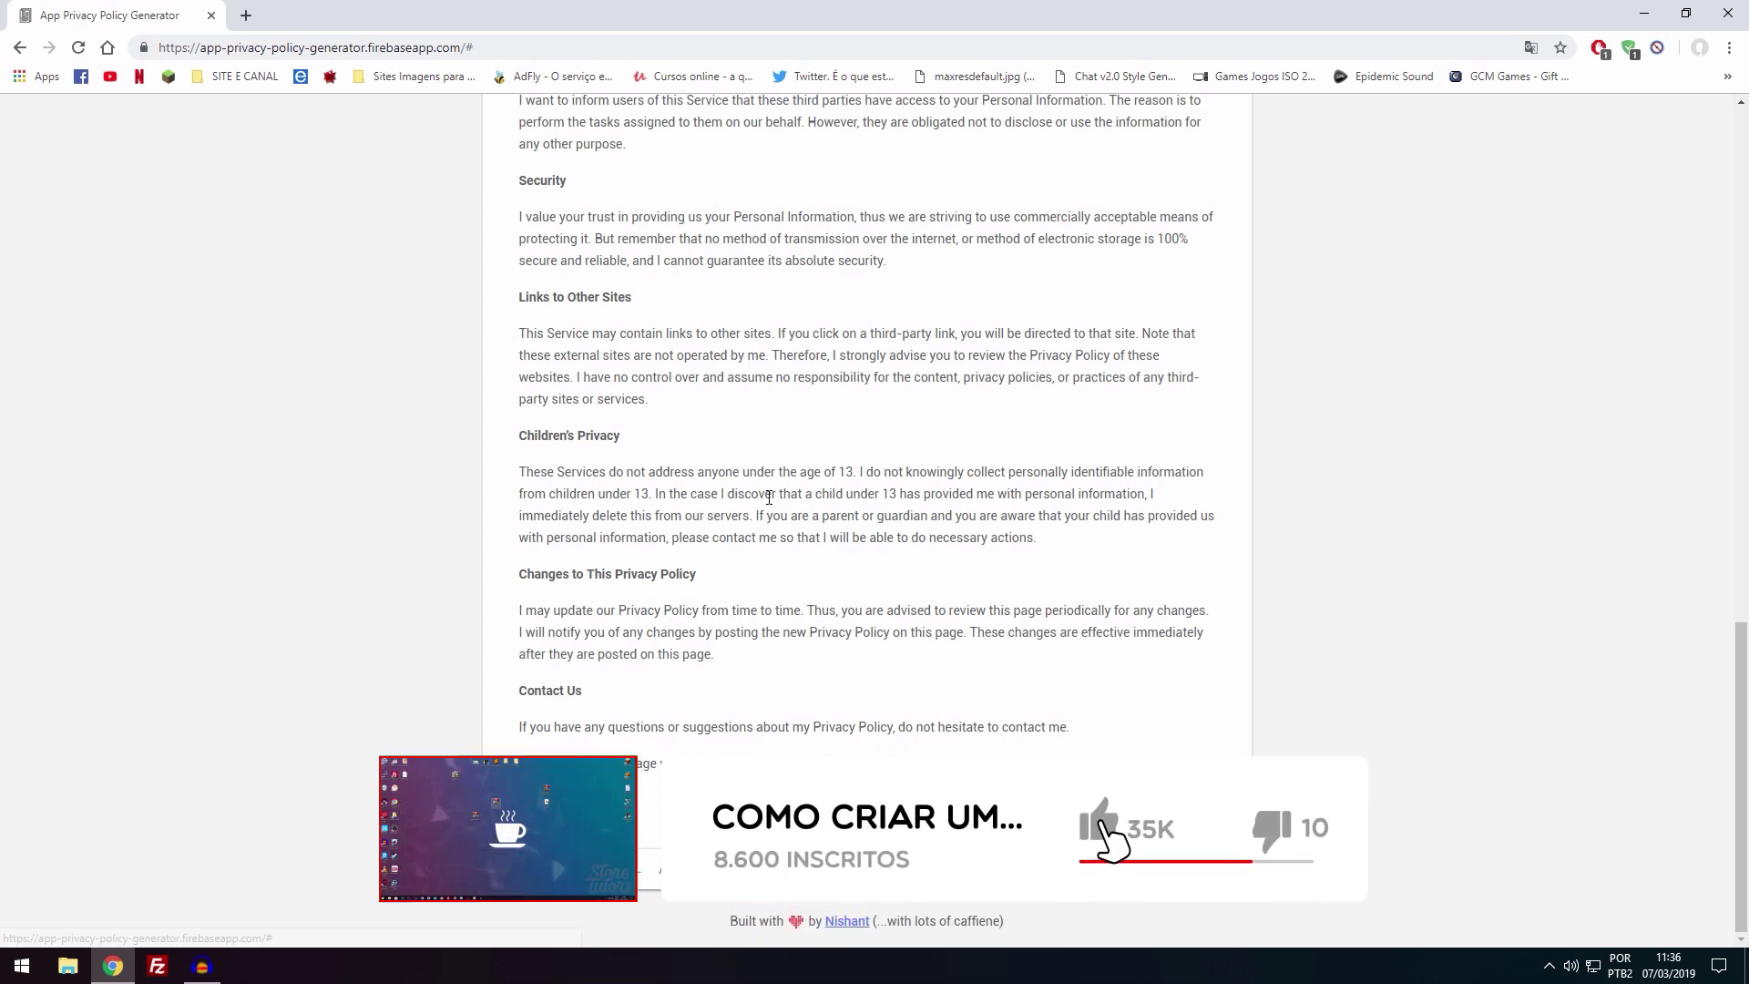
{"action": "scroll", "coordinate": [606, 612], "scroll_direction": "up", "scroll_amount": 10}
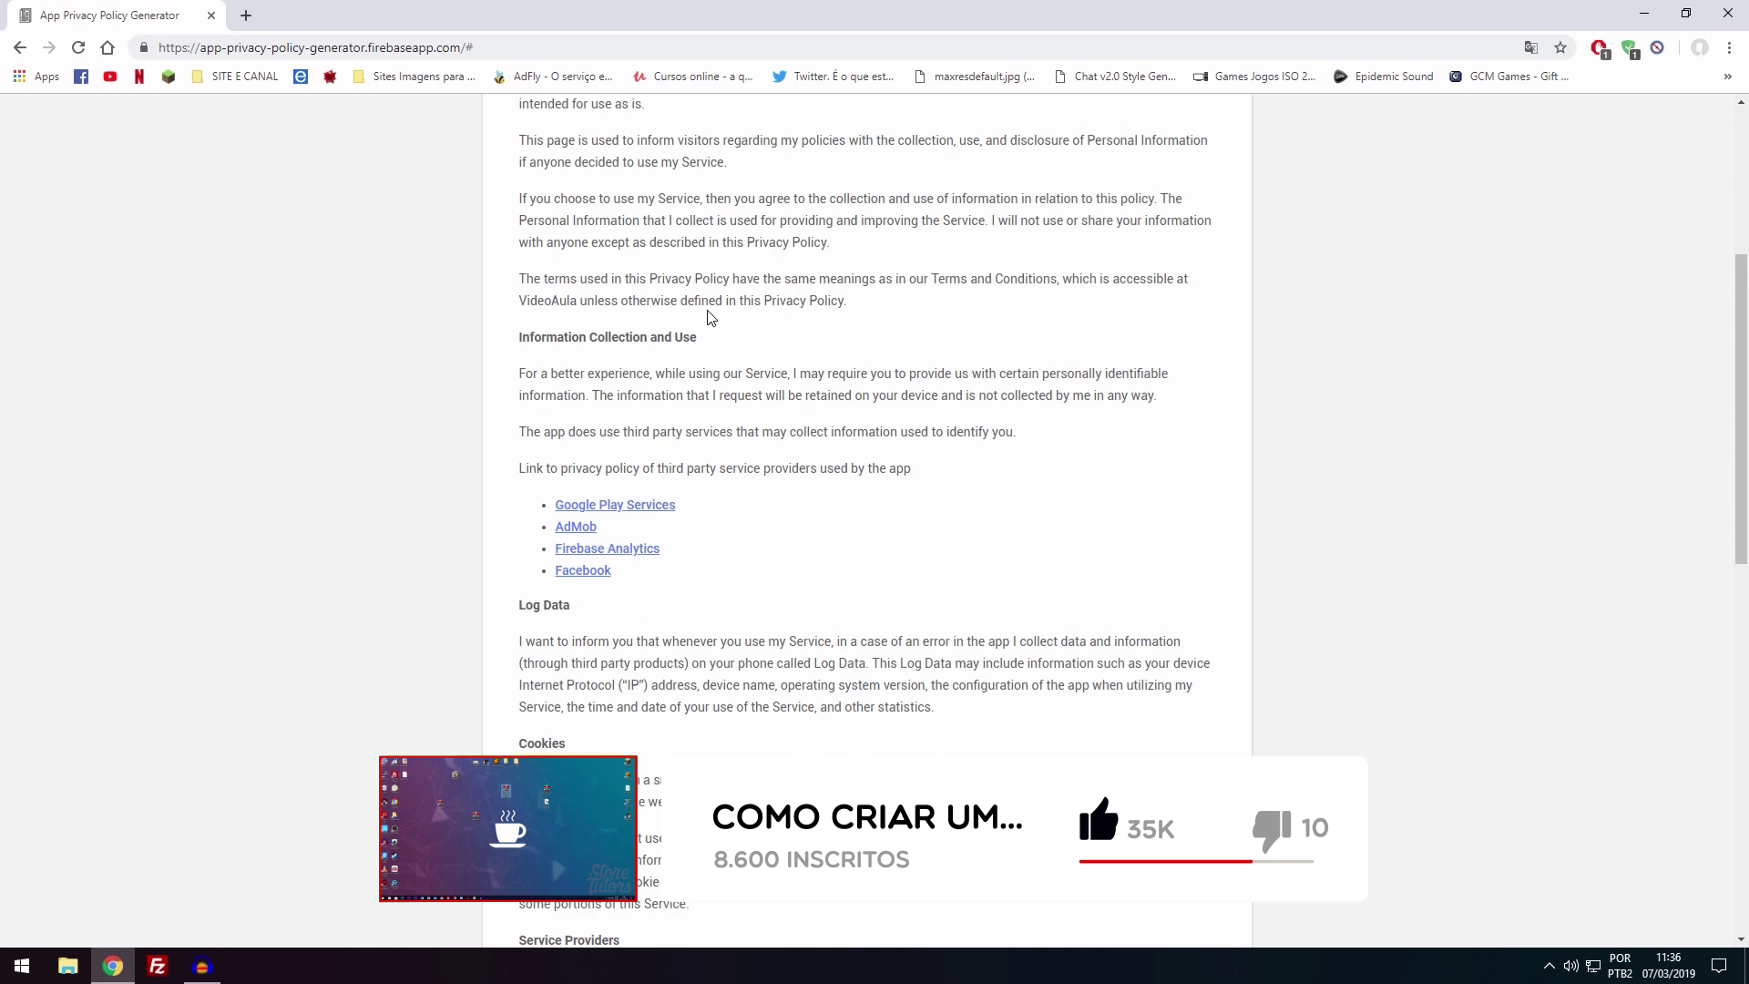
{"action": "scroll", "coordinate": [715, 323], "scroll_direction": "up", "scroll_amount": 5}
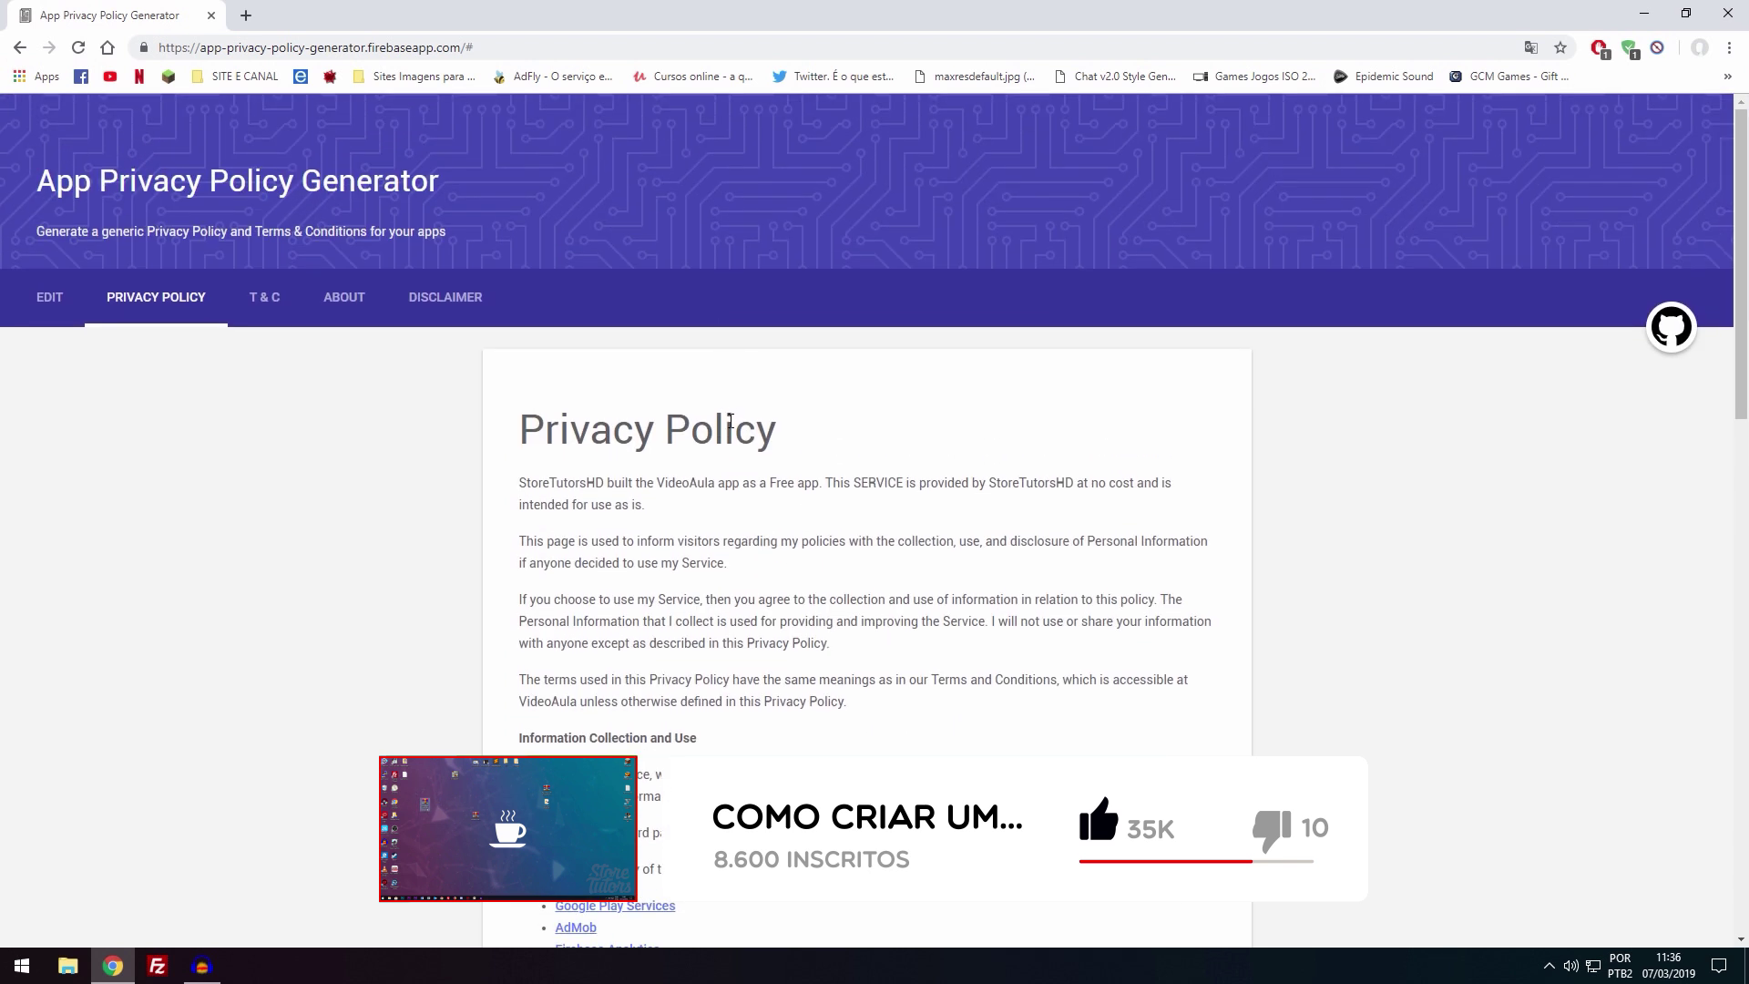
{"action": "scroll", "coordinate": [731, 421], "scroll_direction": "down", "scroll_amount": 20}
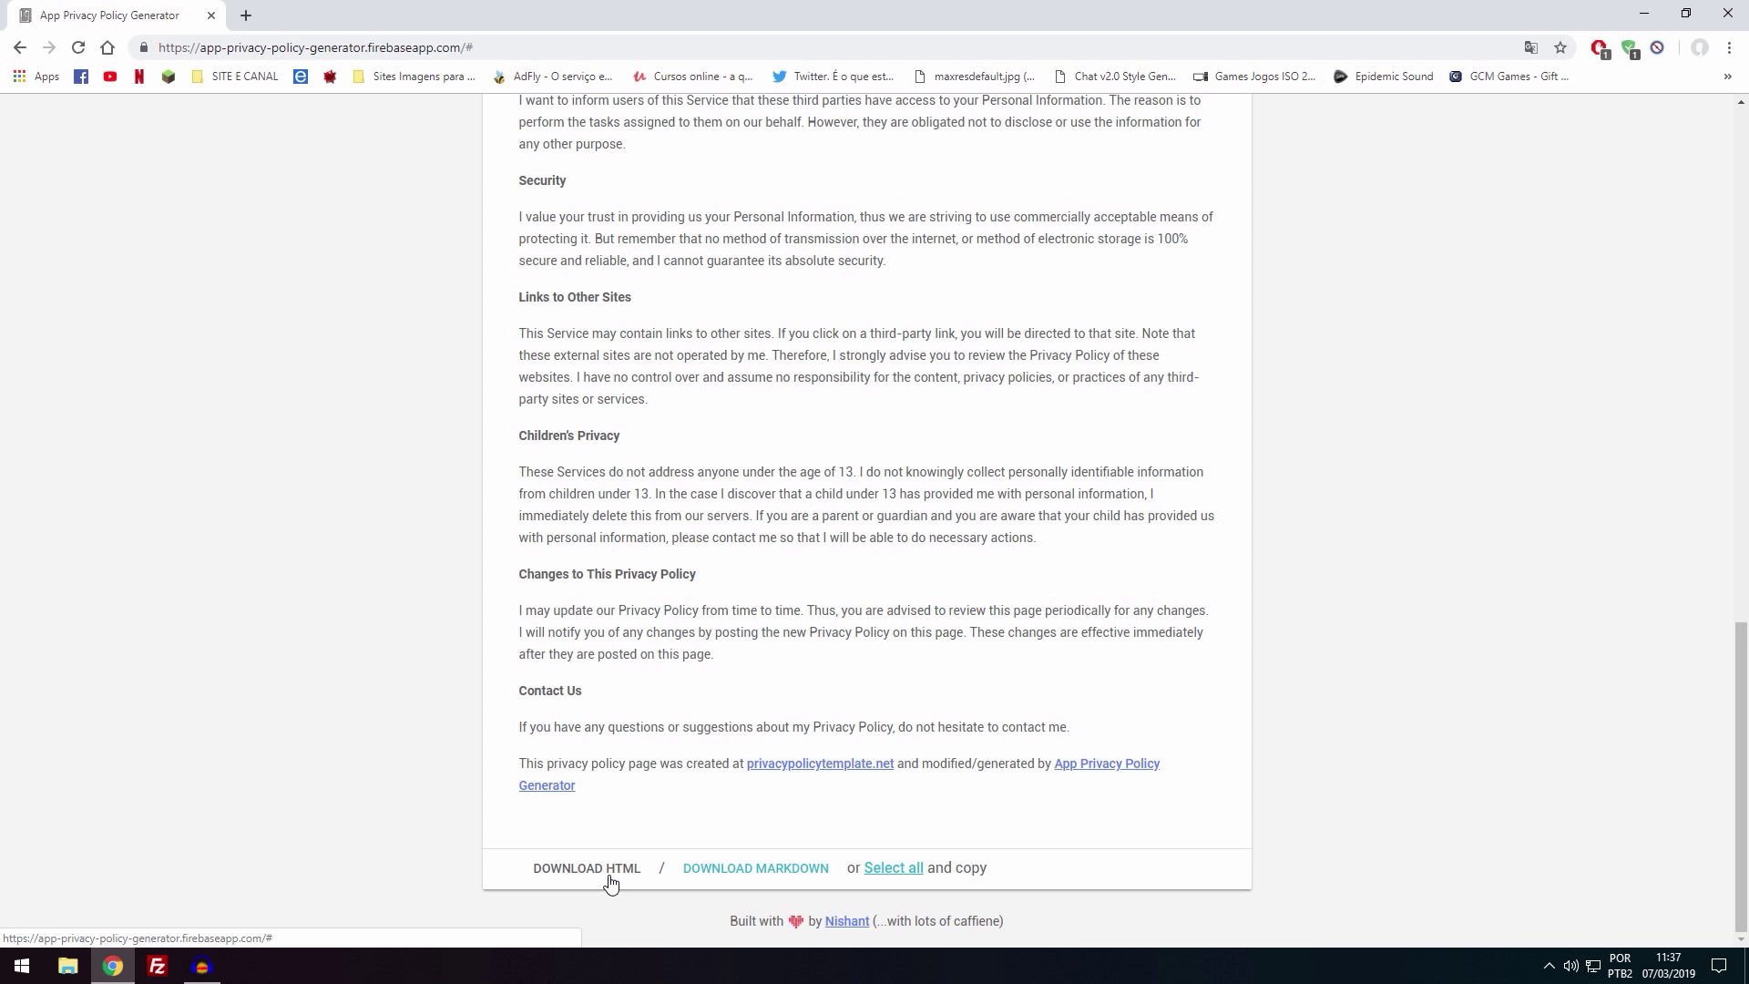
{"action": "scroll", "coordinate": [588, 762], "scroll_direction": "up", "scroll_amount": 20}
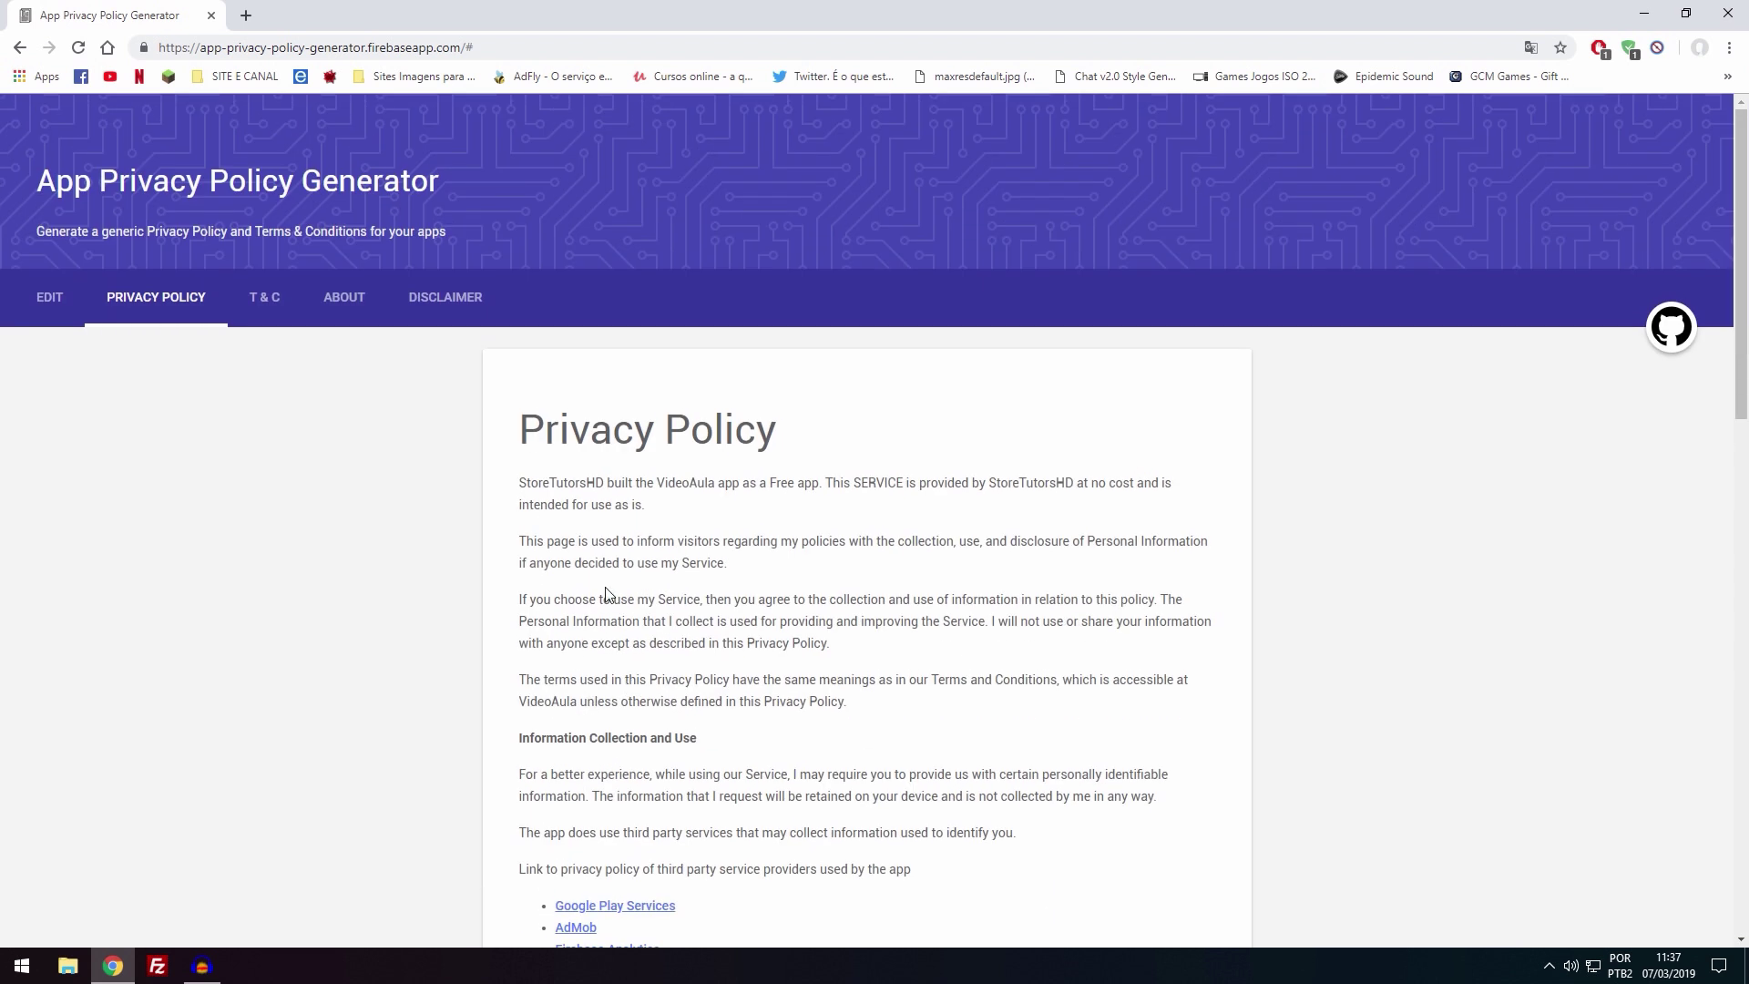